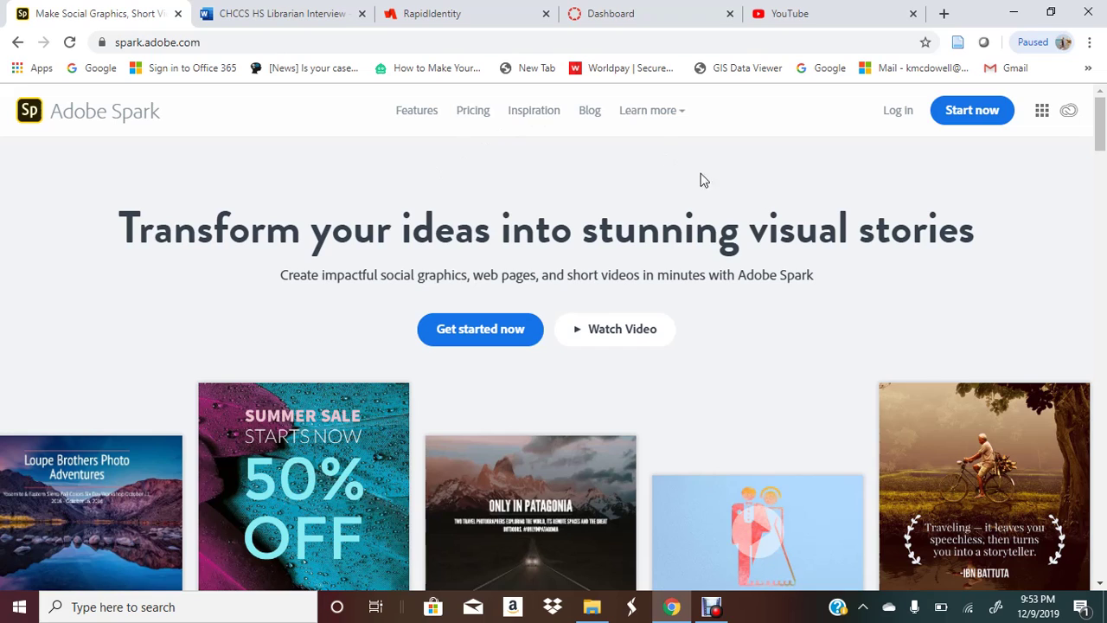
Step: Bring up the Welcome to Adobe Spark sign-in options from the home page's Log in
mouse_move(633, 126)
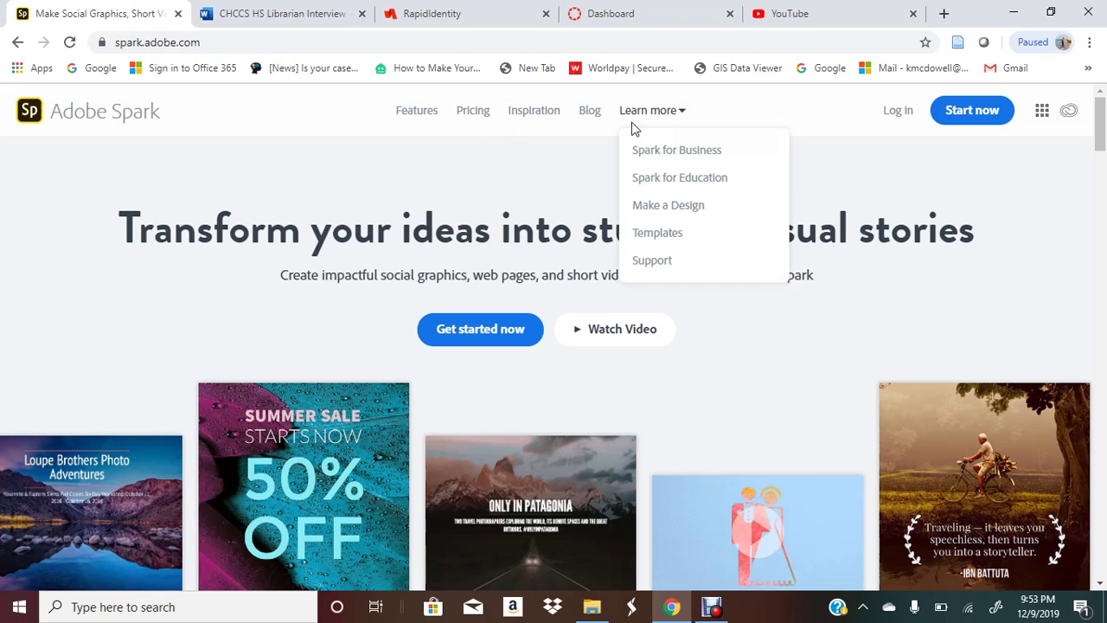
click(909, 116)
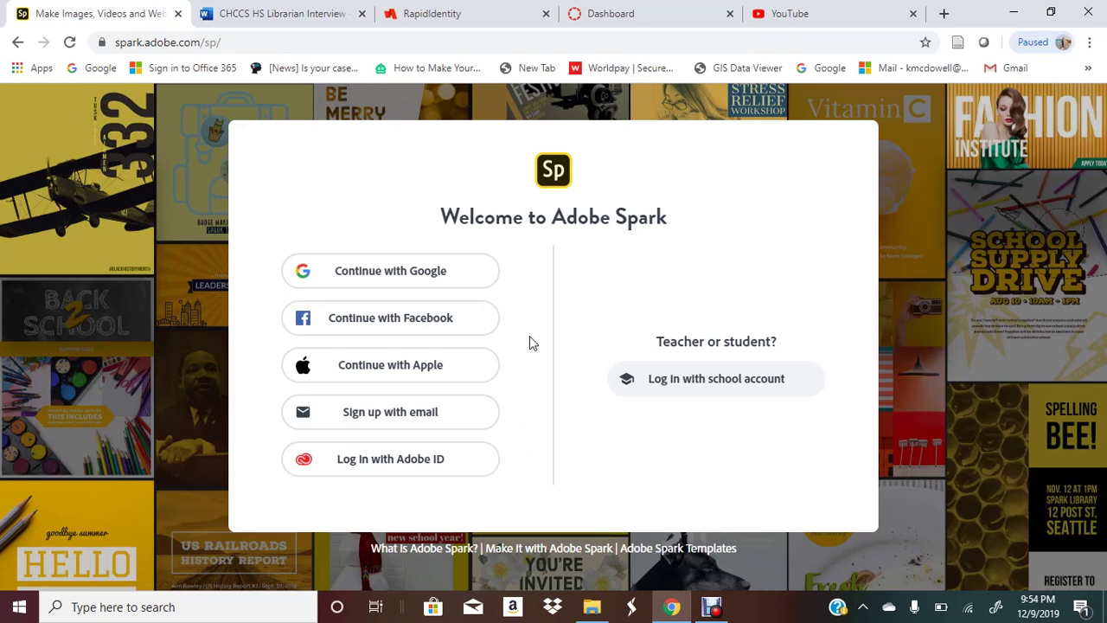
Step: Sign in to Spark with Continue with Google, choosing the Google account
click(486, 275)
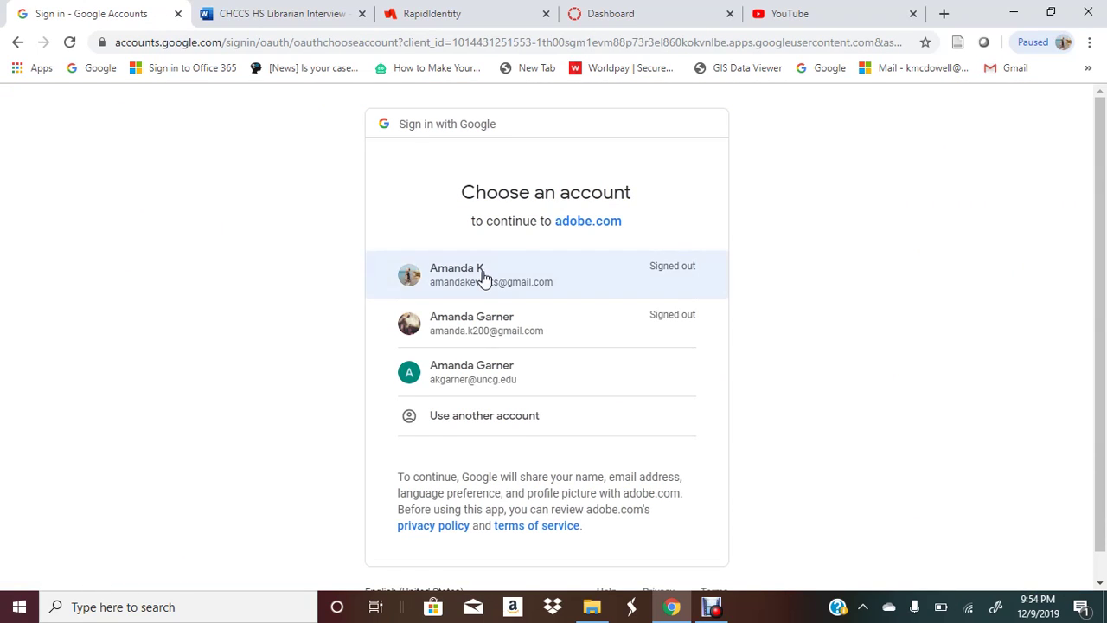
click(483, 277)
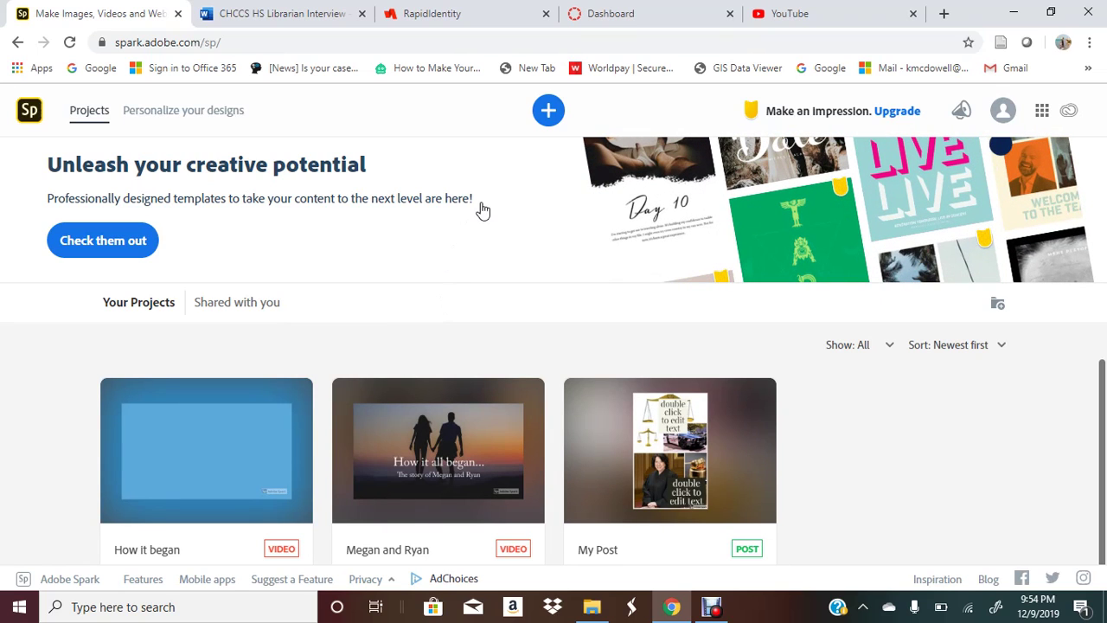
Step: Start a new project, browse the template gallery, and expand the Start from scratch options
click(549, 111)
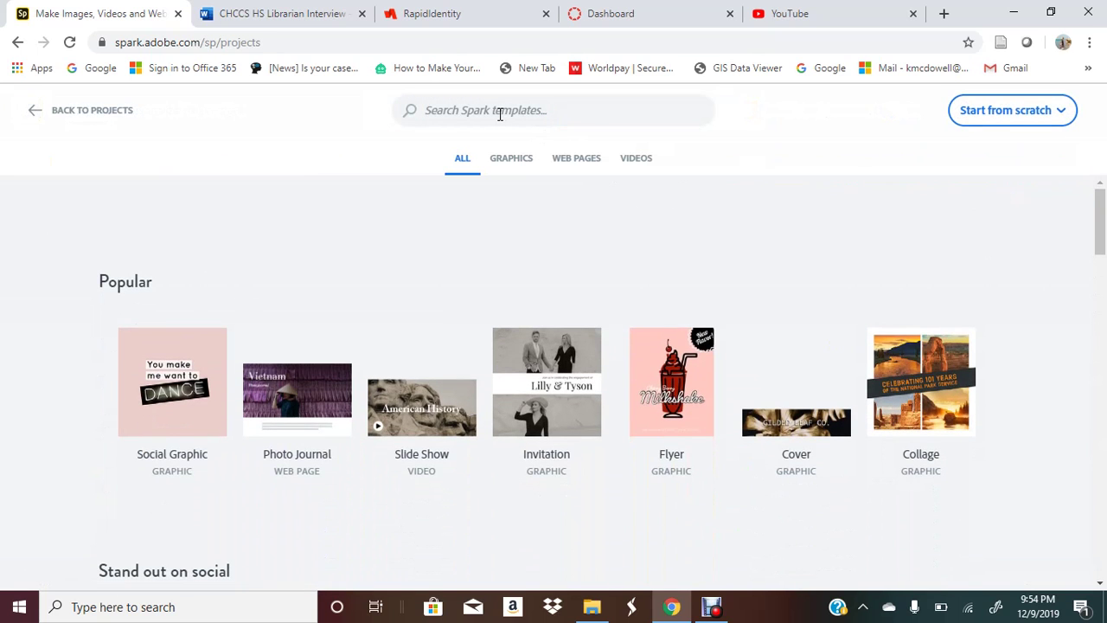
scroll(426, 255, down, 8)
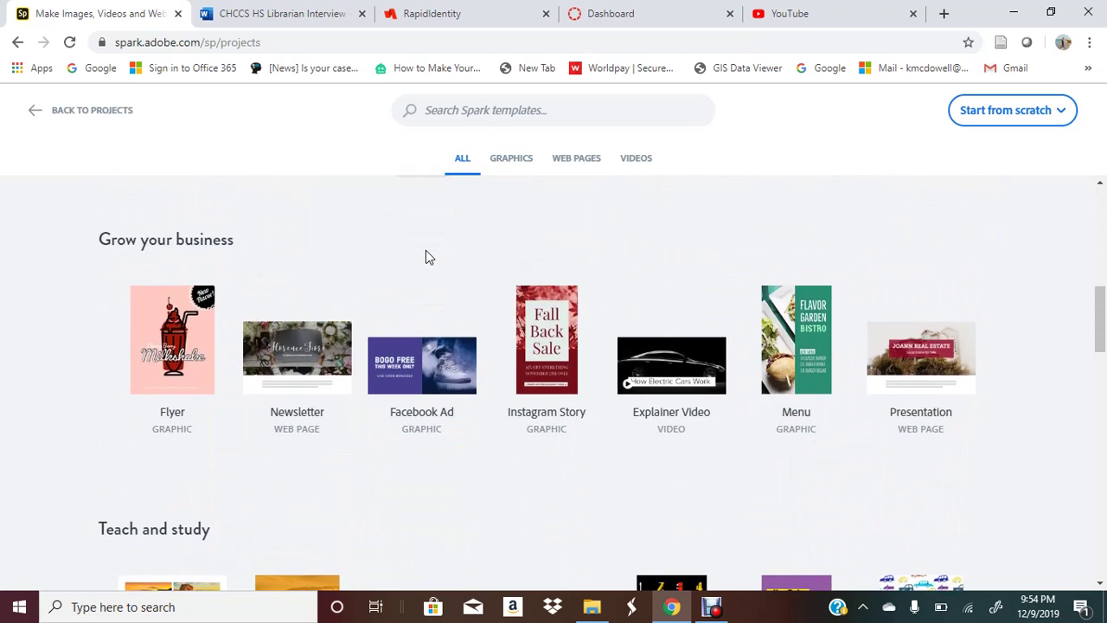
scroll(426, 252, down, 3)
scroll(426, 252, down, 2)
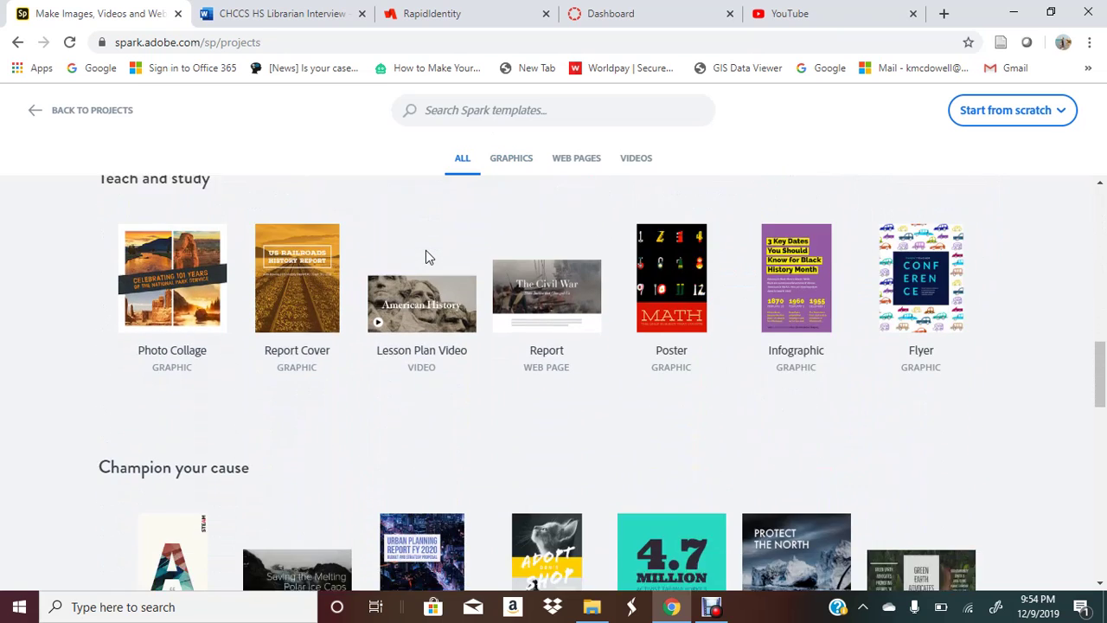
scroll(426, 252, up, 1)
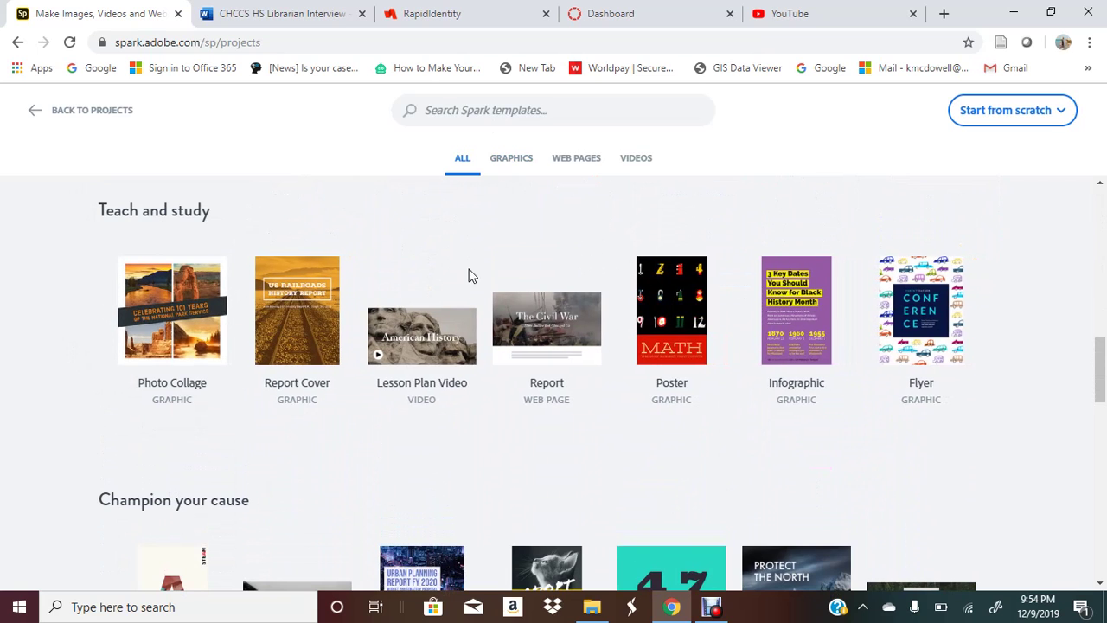
mouse_move(468, 289)
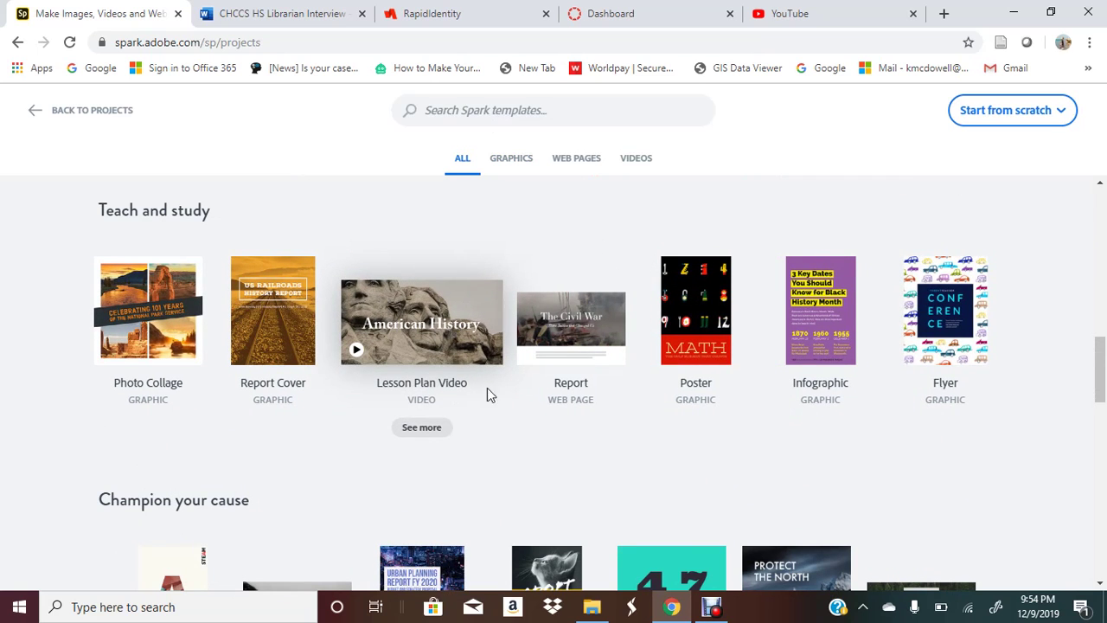
mouse_move(559, 401)
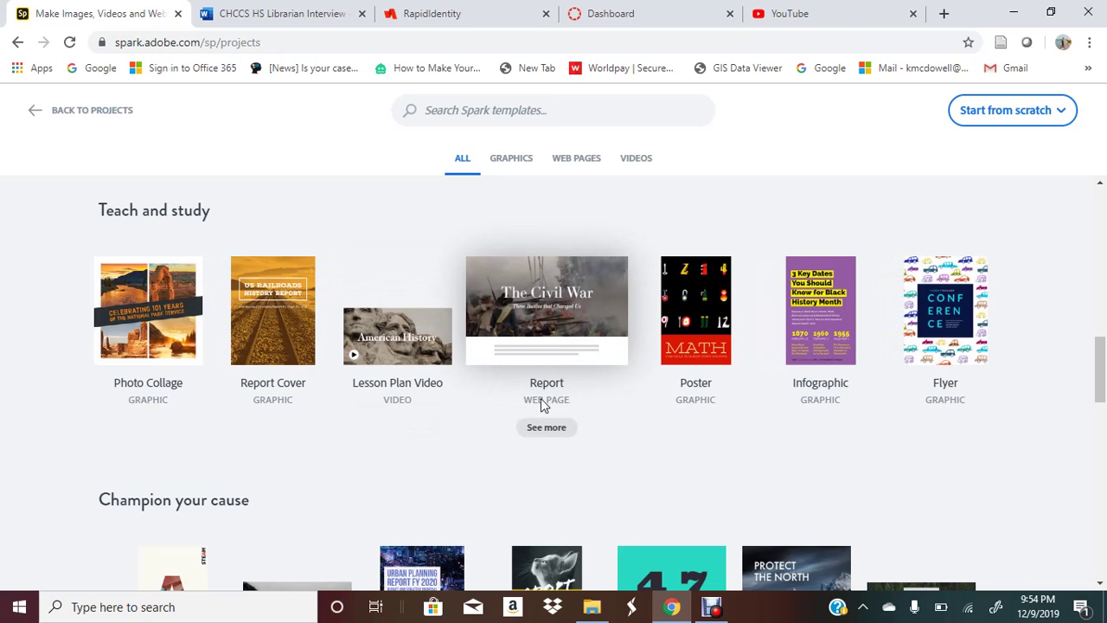
mouse_move(805, 315)
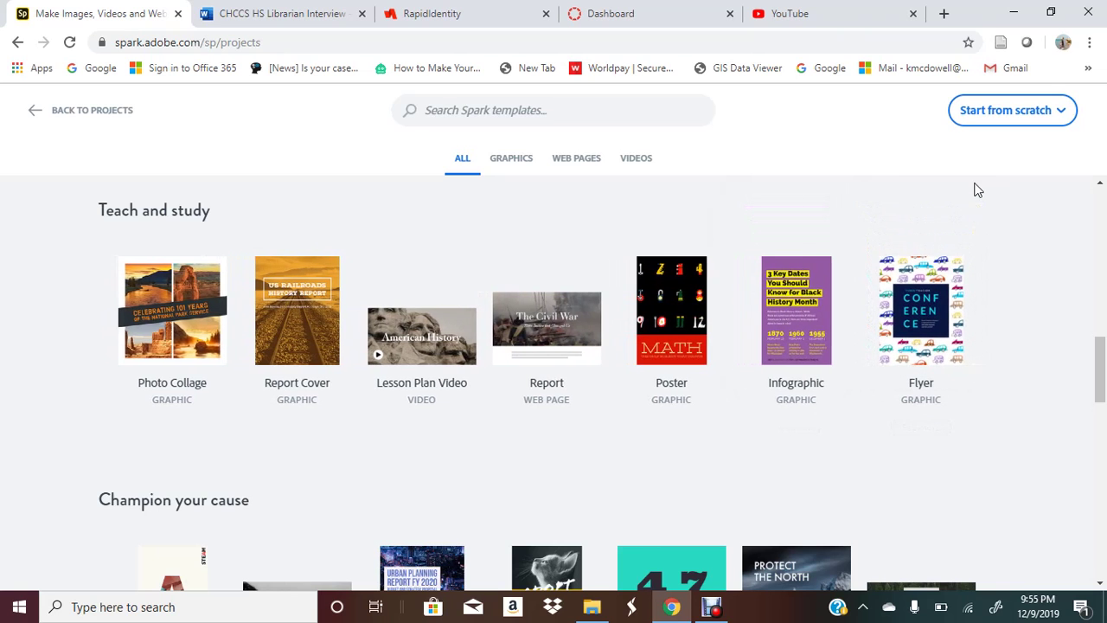
click(1017, 118)
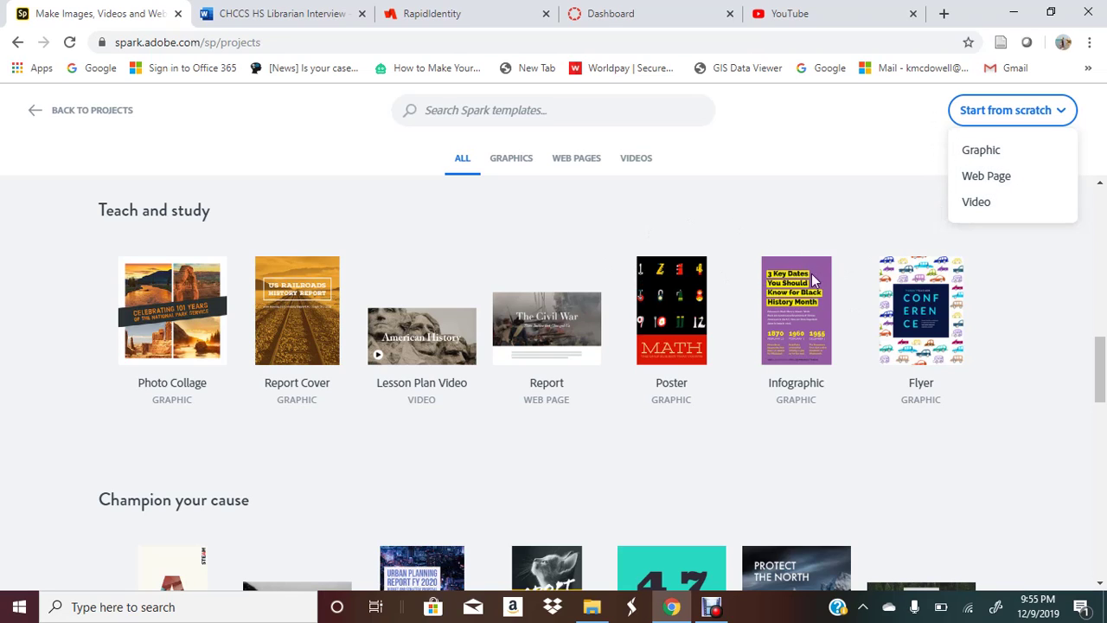
Step: Create a Video from scratch titled 'Video' and browse the story template carousel
click(1003, 208)
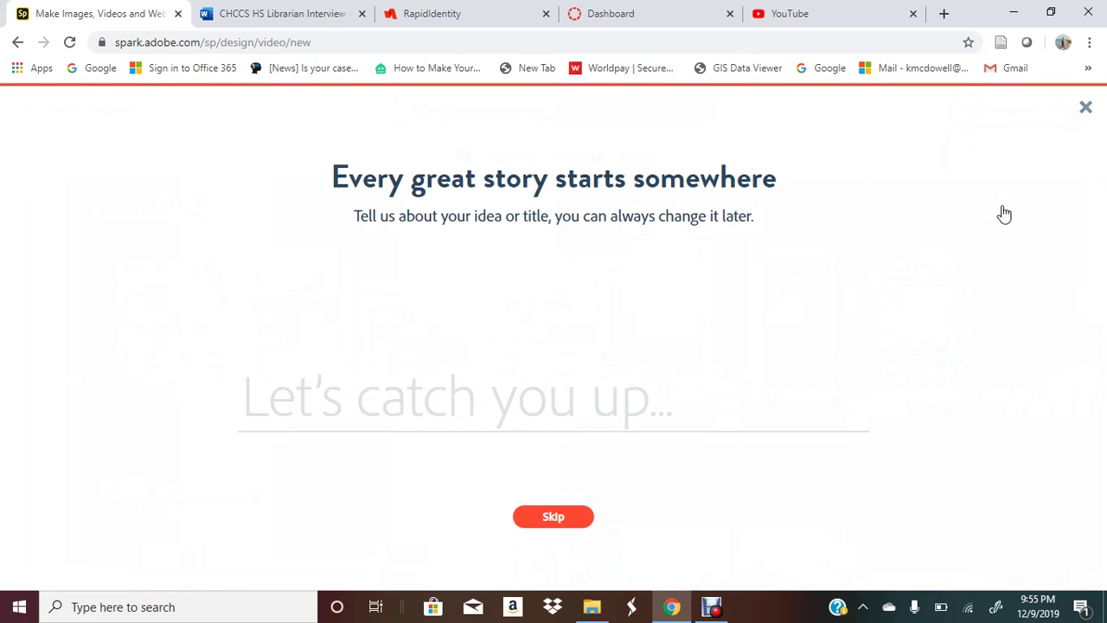
text(Vd)
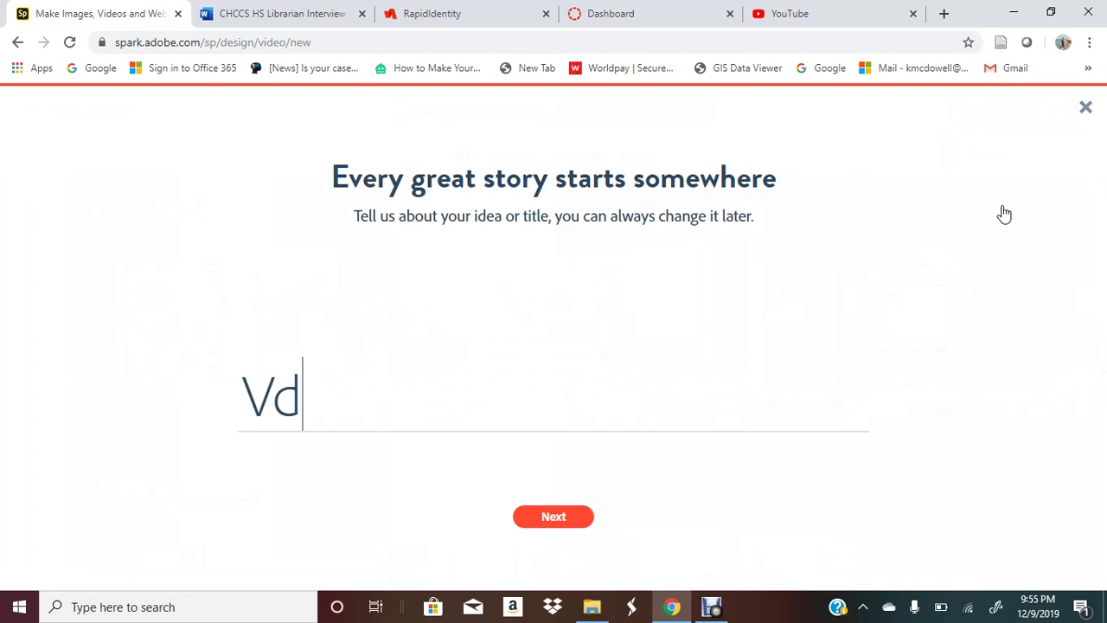
key(BackSpace)
text(ideo)
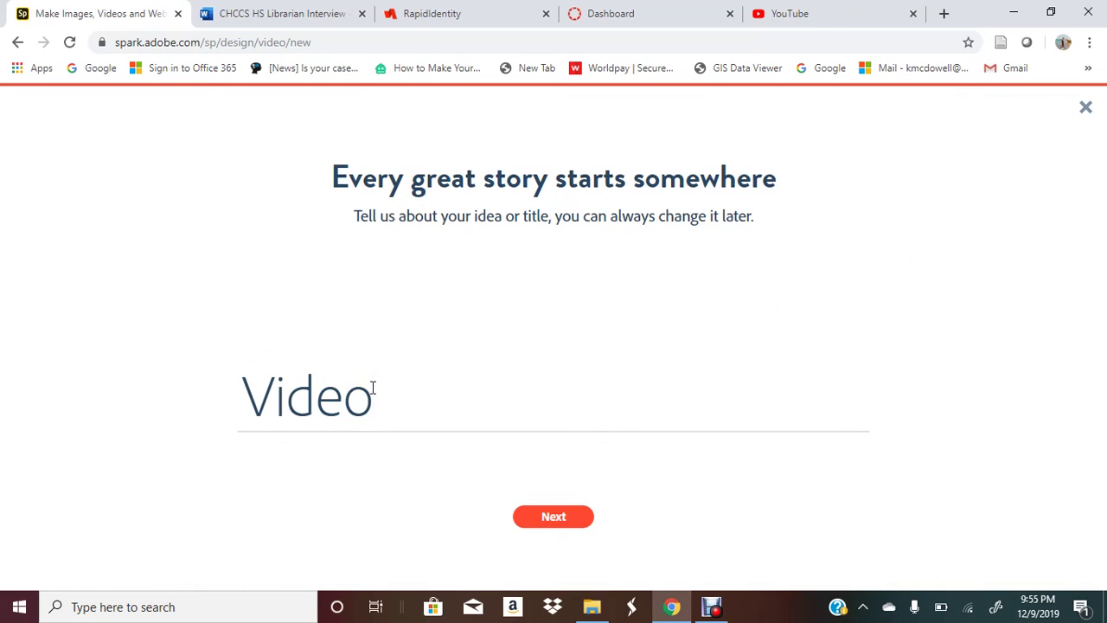
click(578, 518)
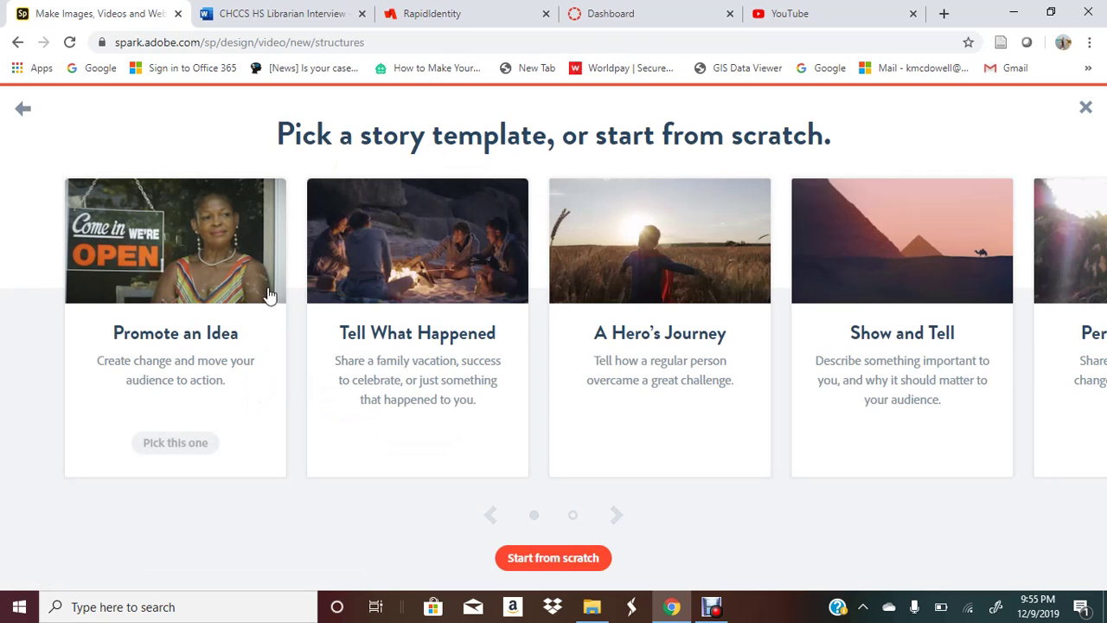
scroll(544, 328, right, 3)
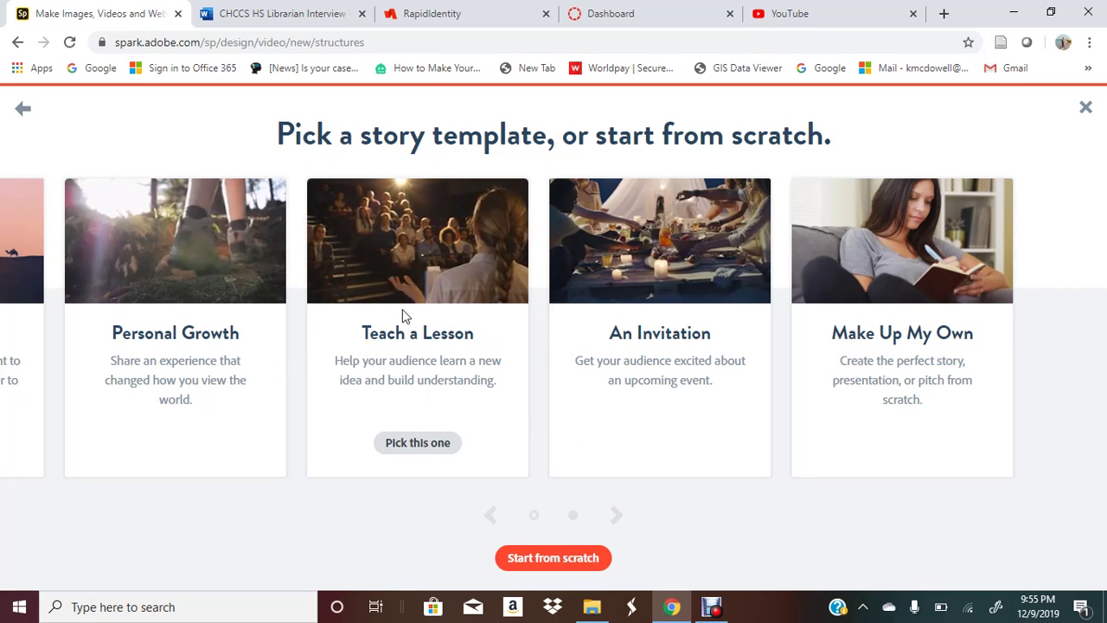
scroll(419, 304, left, 3)
scroll(419, 304, left, 2)
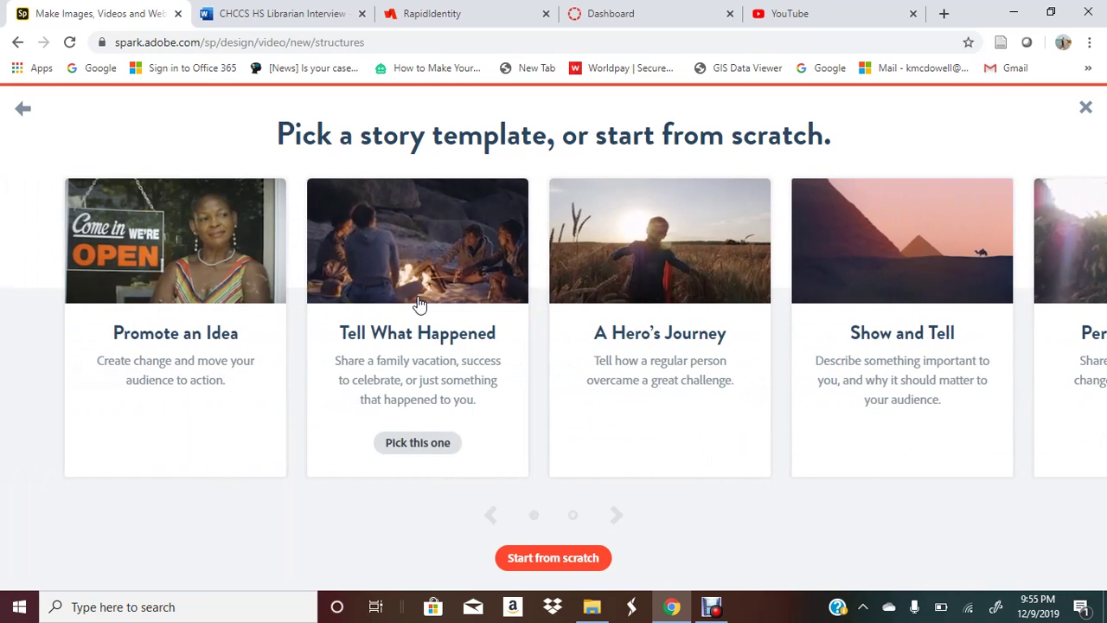
scroll(430, 287, right, 5)
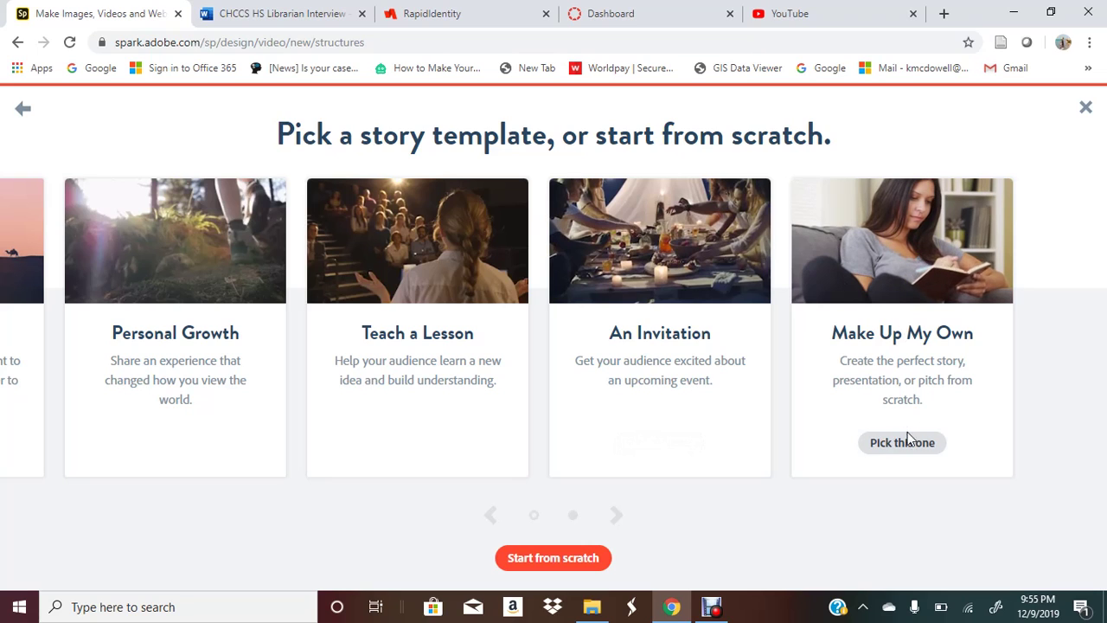
Step: Pick the Make Up My Own story and close the welcome tutorial
click(906, 443)
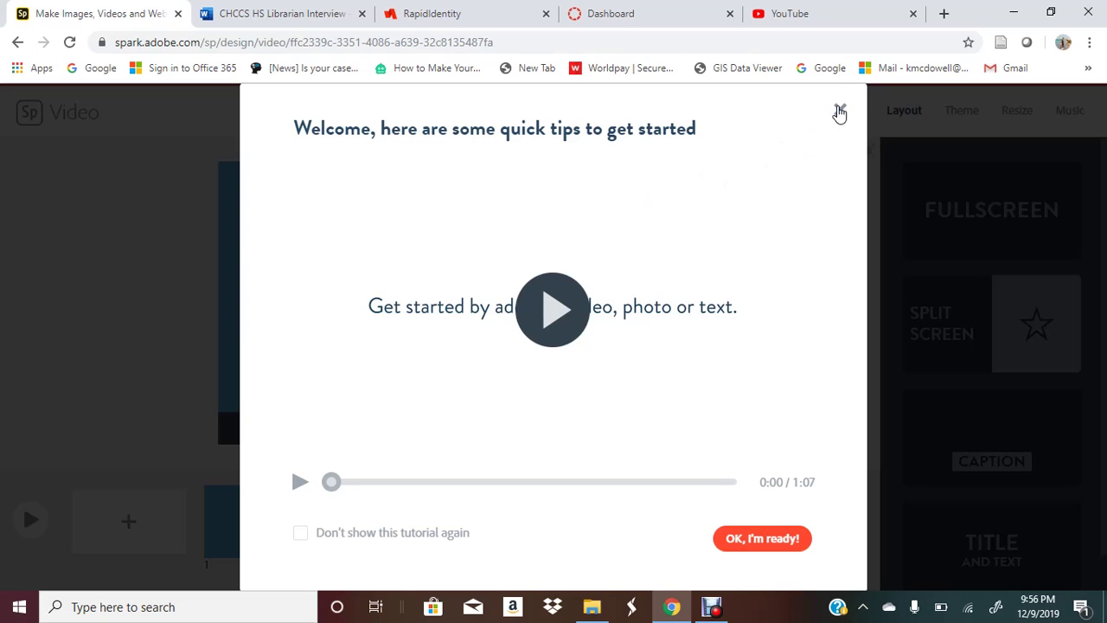
click(839, 113)
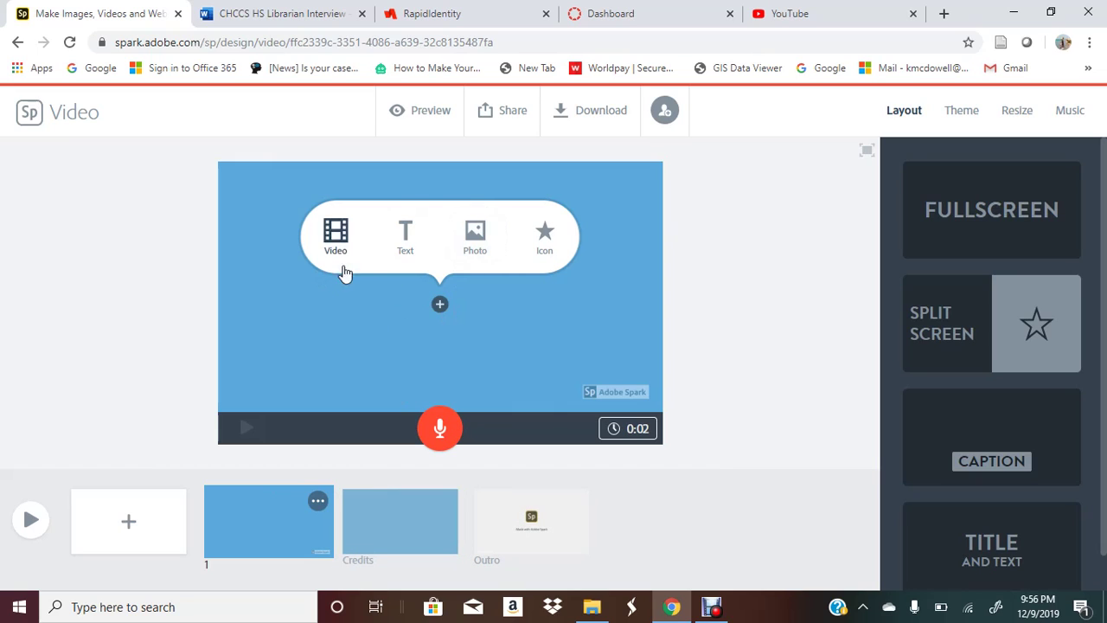
Step: Search free photos for 'Love' and place the silhouetted kissing couple on slide 1
click(485, 248)
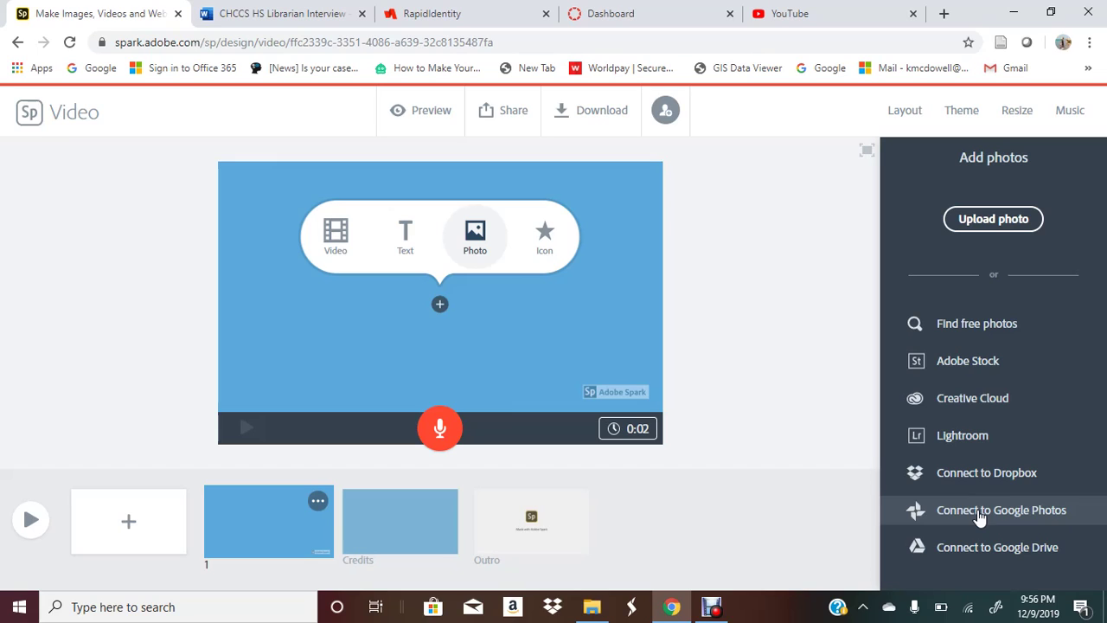
click(979, 334)
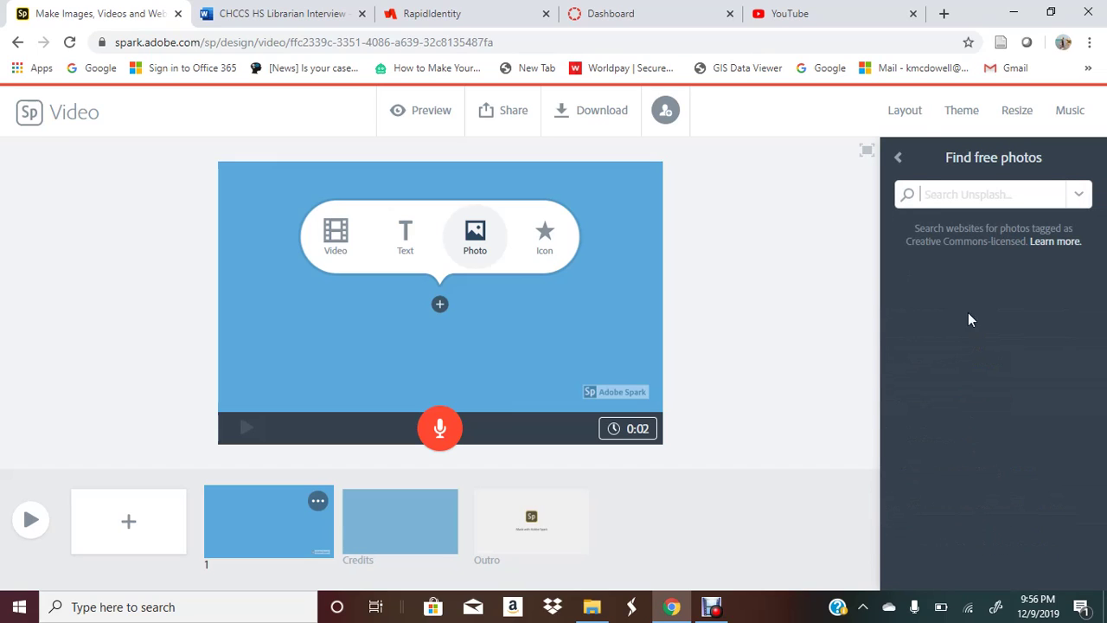
text(Love)
key(Return)
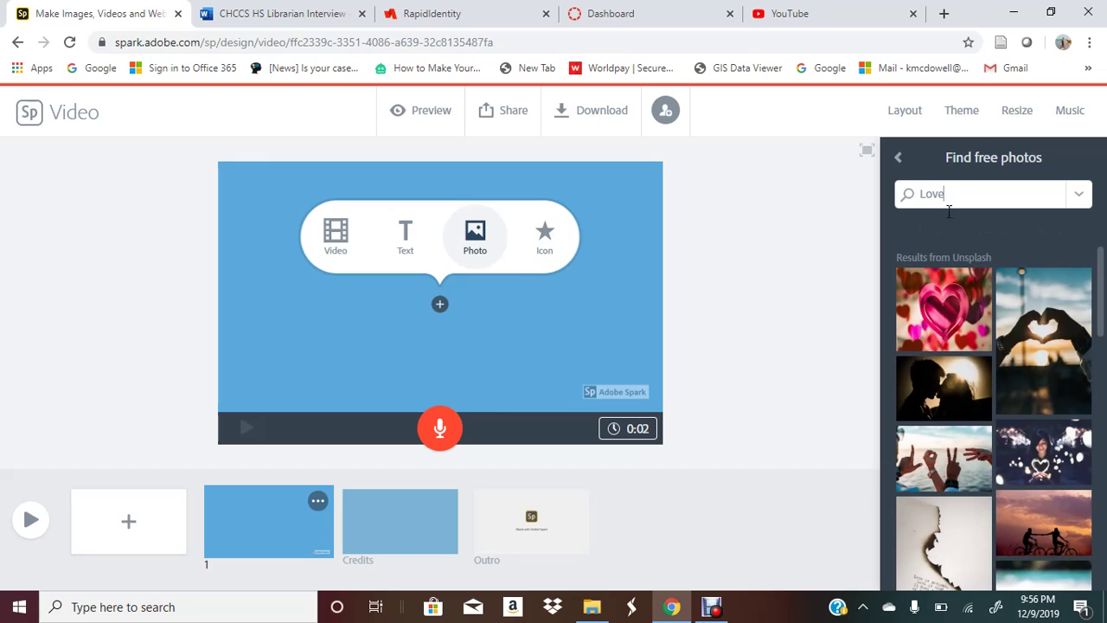
click(958, 397)
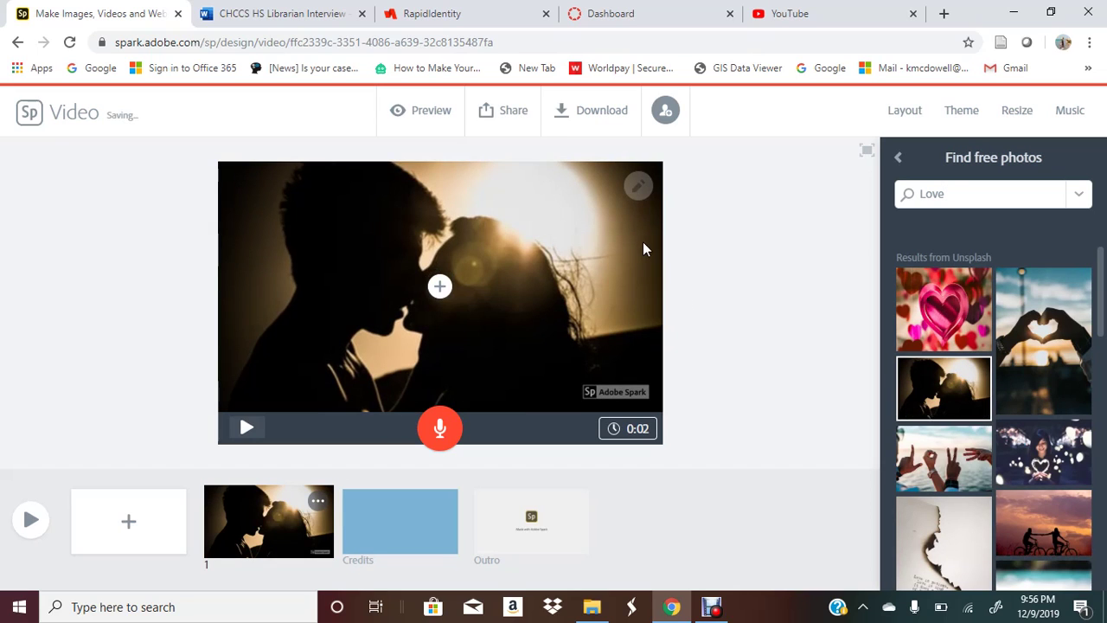
Step: Reframe the couple photo by dragging it down to show more sky
click(638, 187)
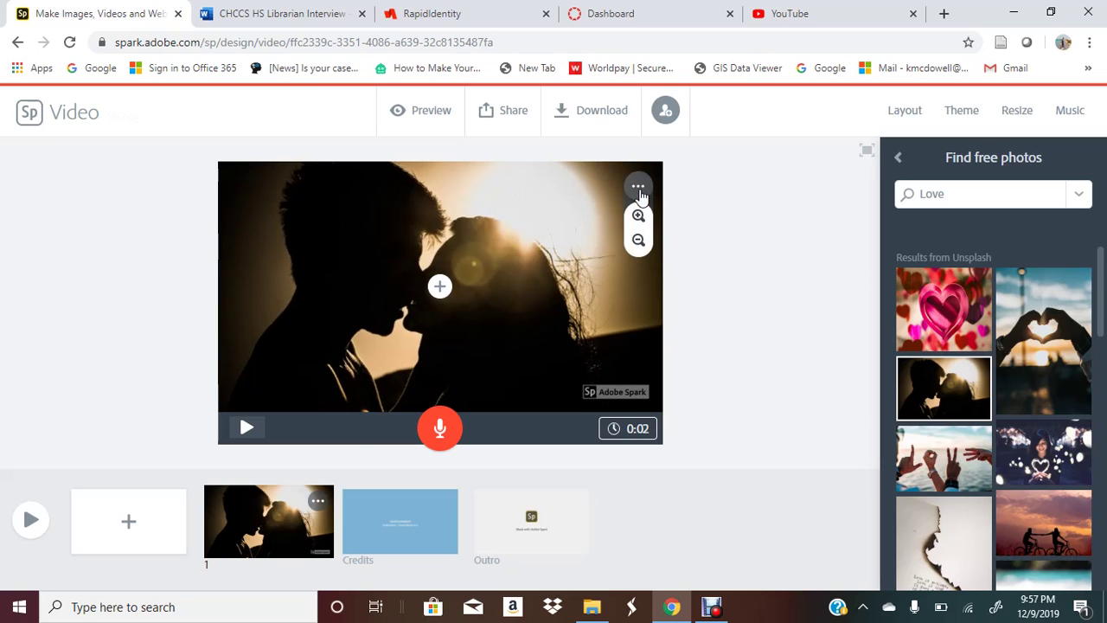
drag(590, 189, 581, 215)
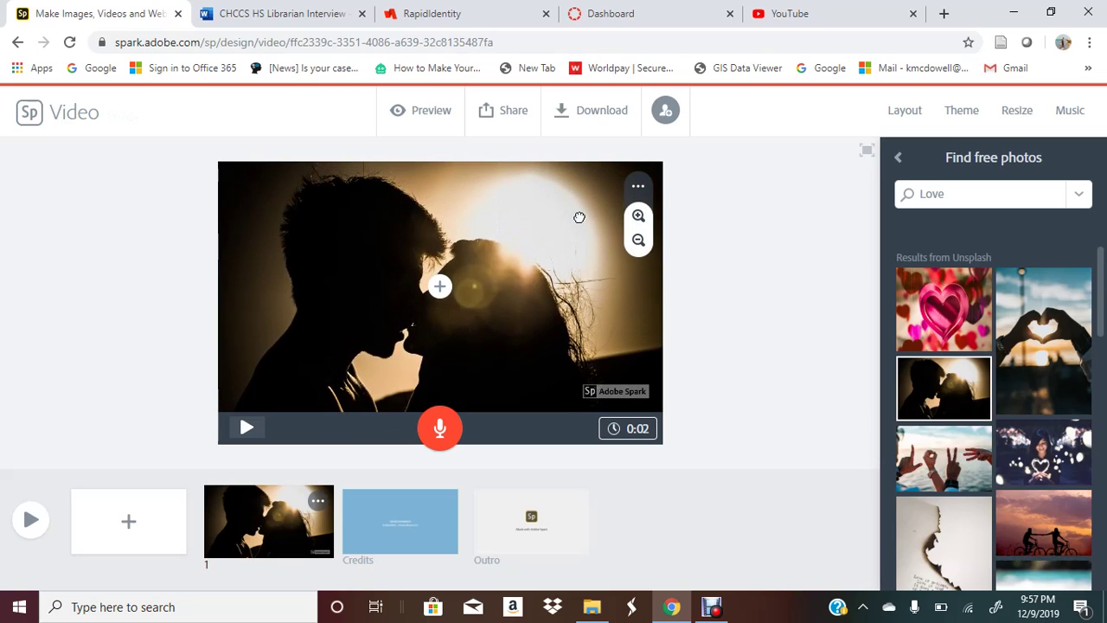
click(640, 187)
click(640, 187)
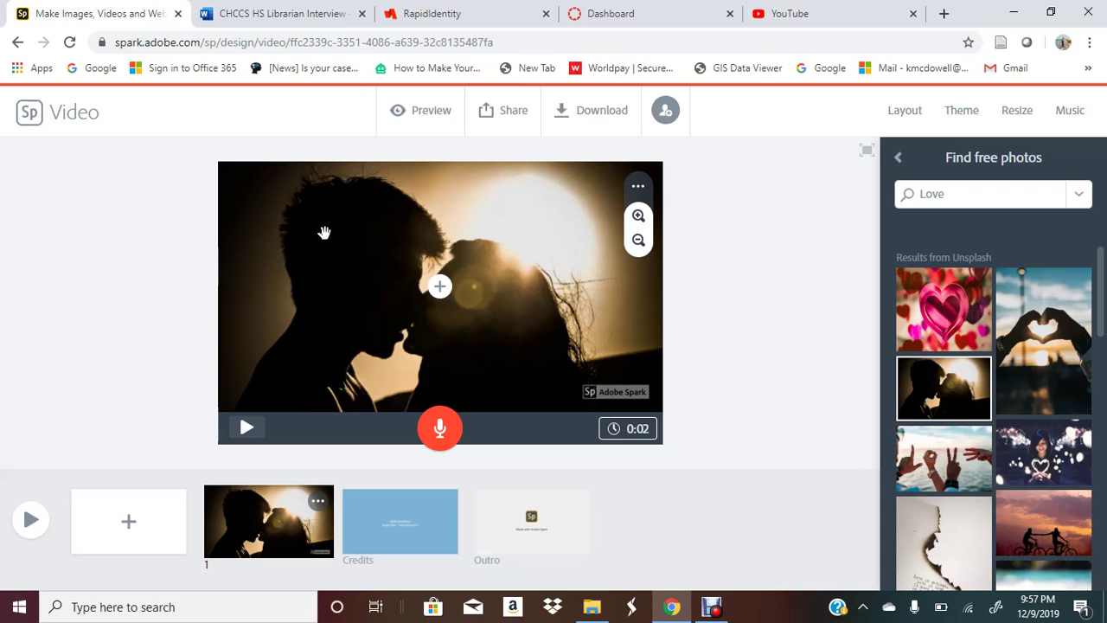
Step: Add the two-line caption 'True Love or Not?' / 'Romeo and Juliet' and drag it lower
click(441, 294)
click(415, 251)
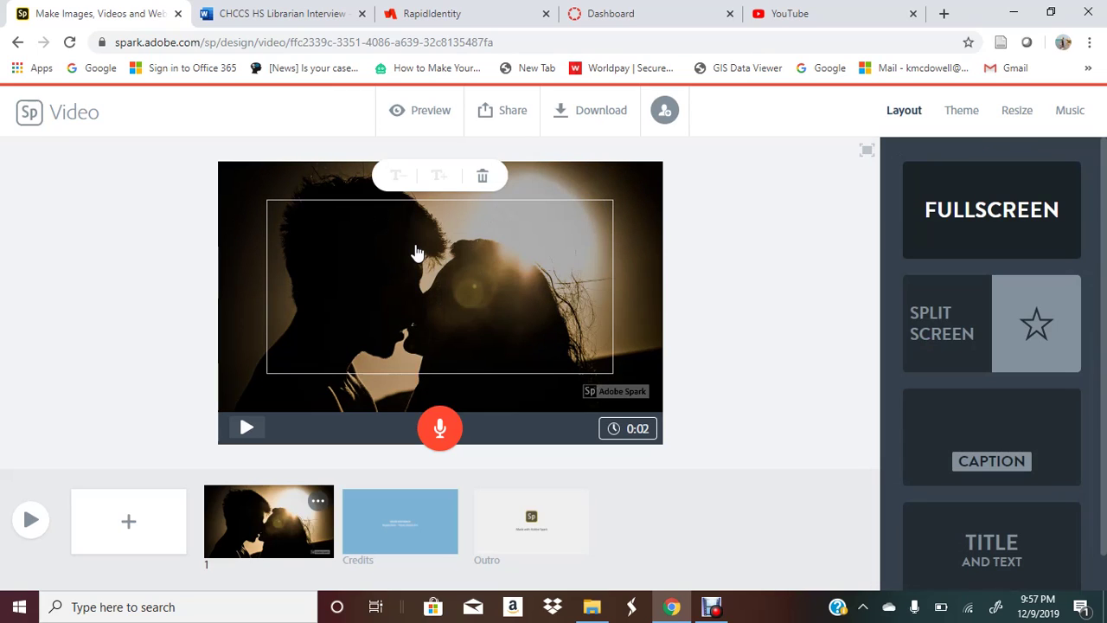
text(True Love o)
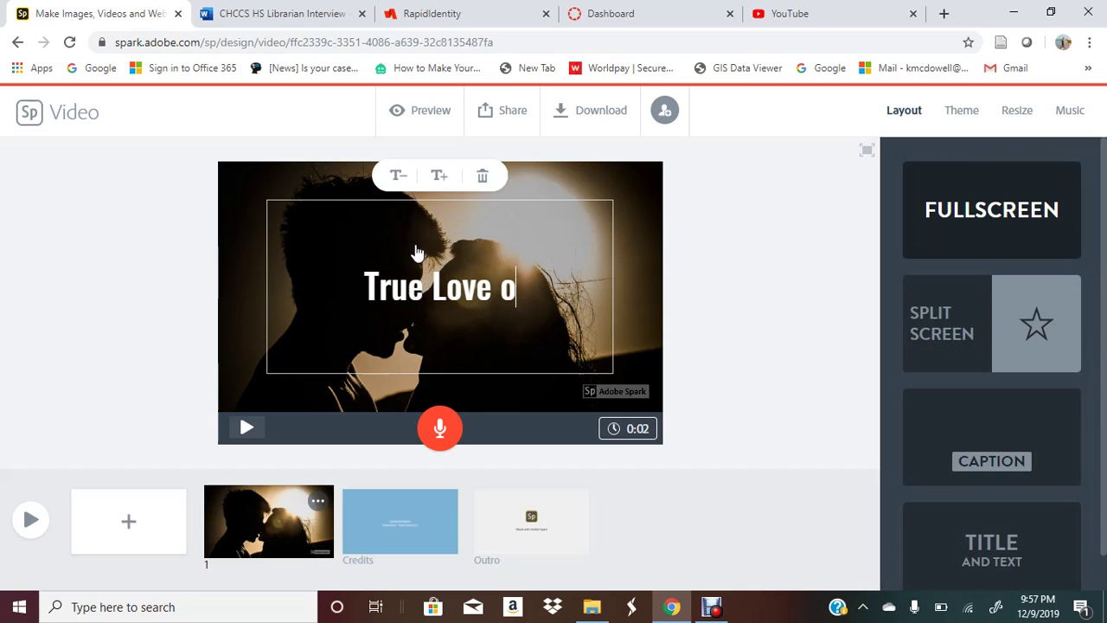
text(r Not)
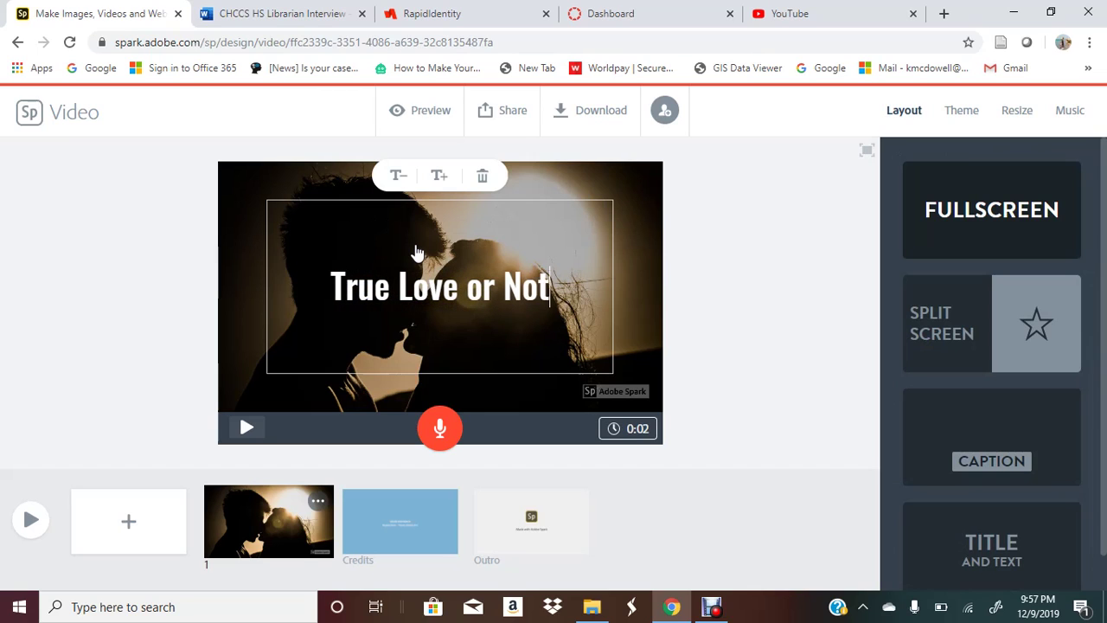
text(?)
key(Return)
text(Rom)
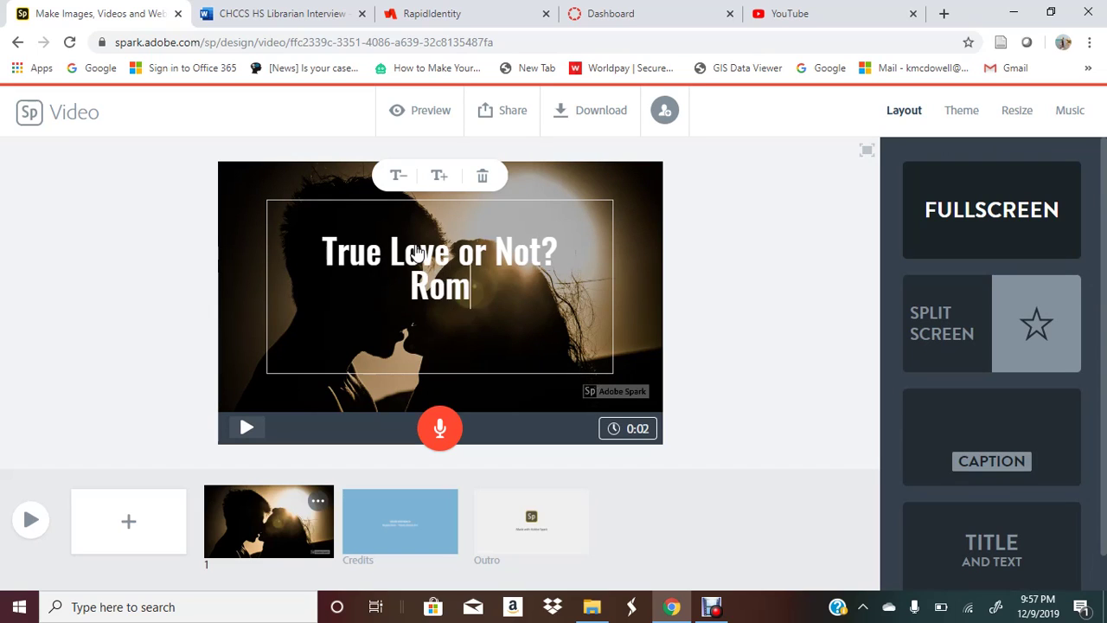
text(eo and Julie)
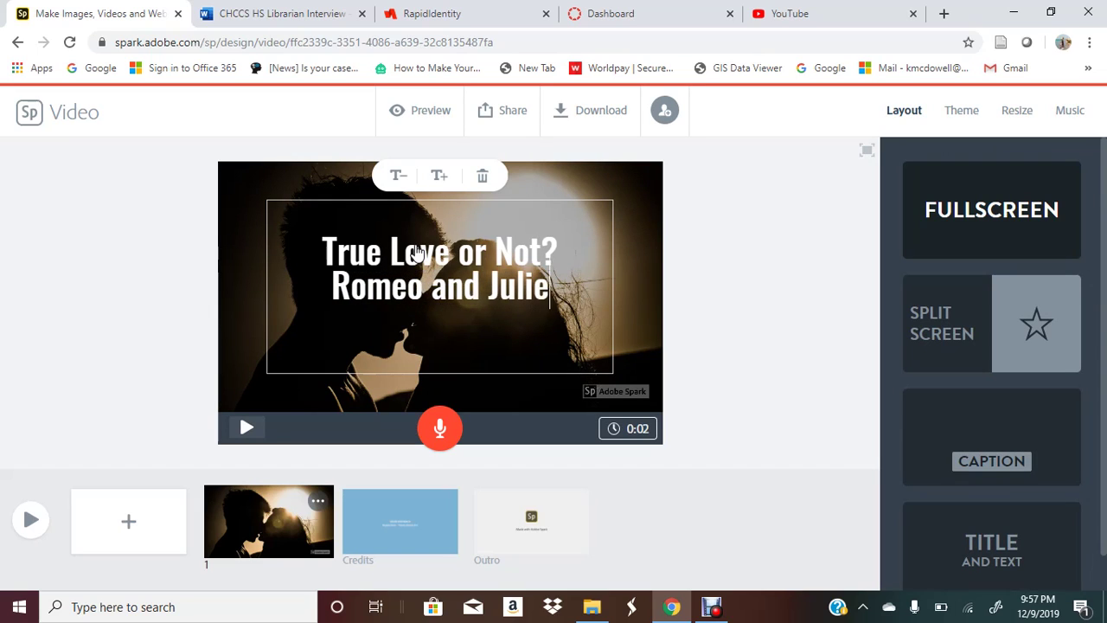
text(t)
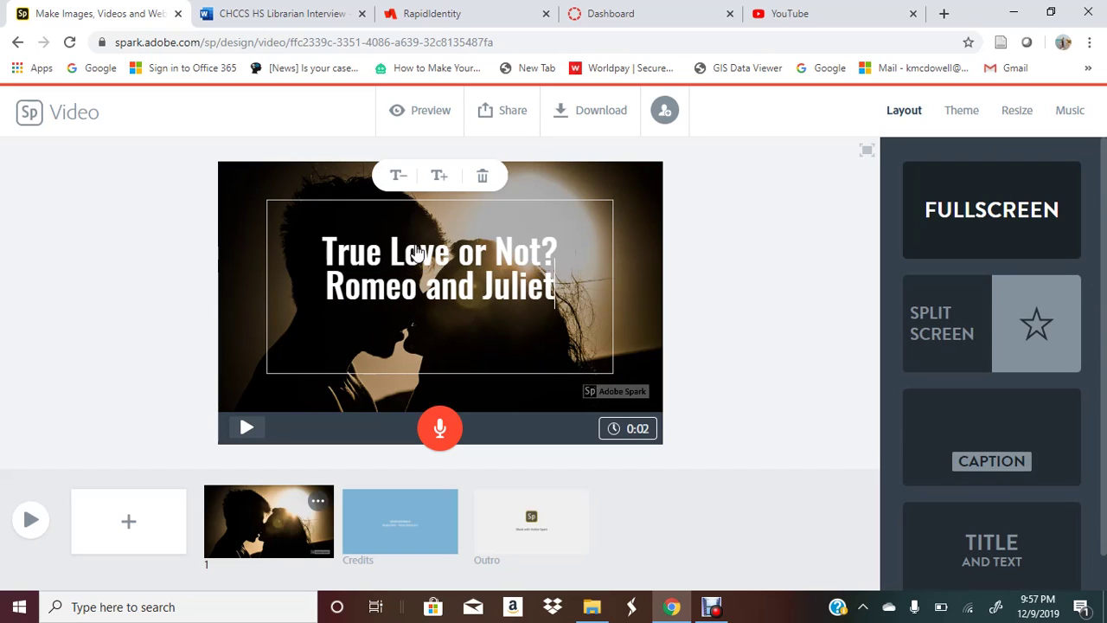
click(640, 257)
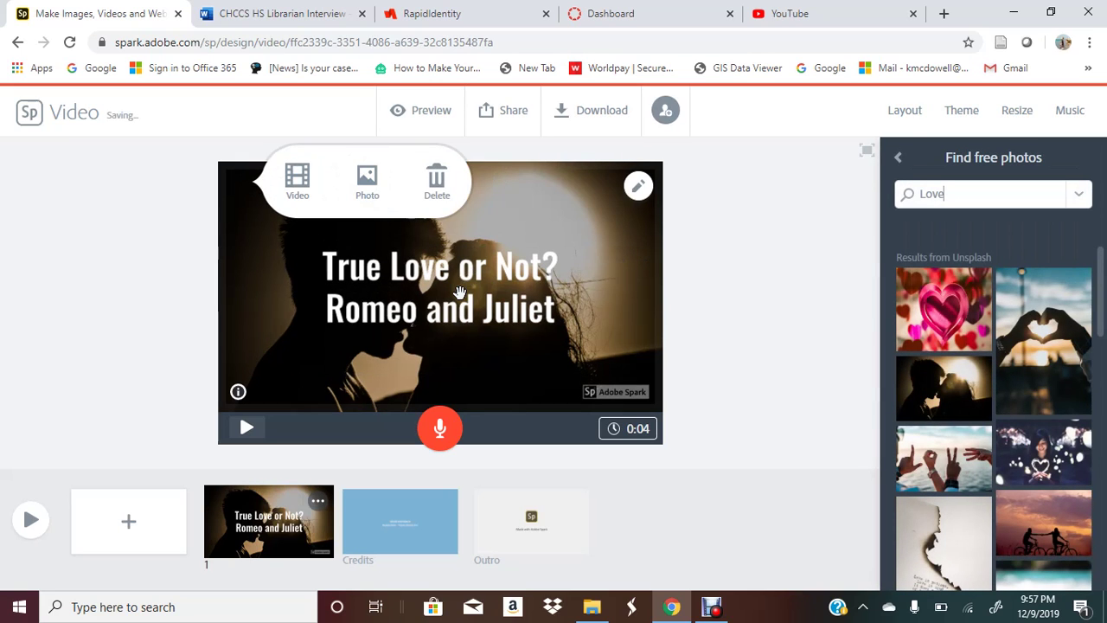
drag(457, 286, 446, 358)
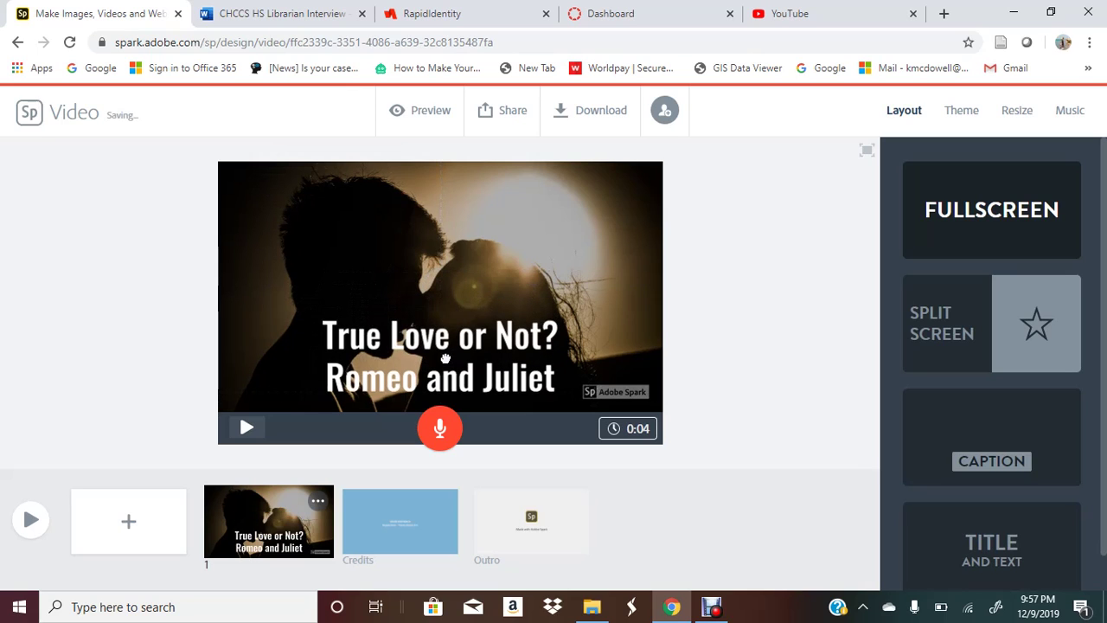
Step: Add slide 2 with the street photo of a young man from a free 'Boy' search
click(127, 527)
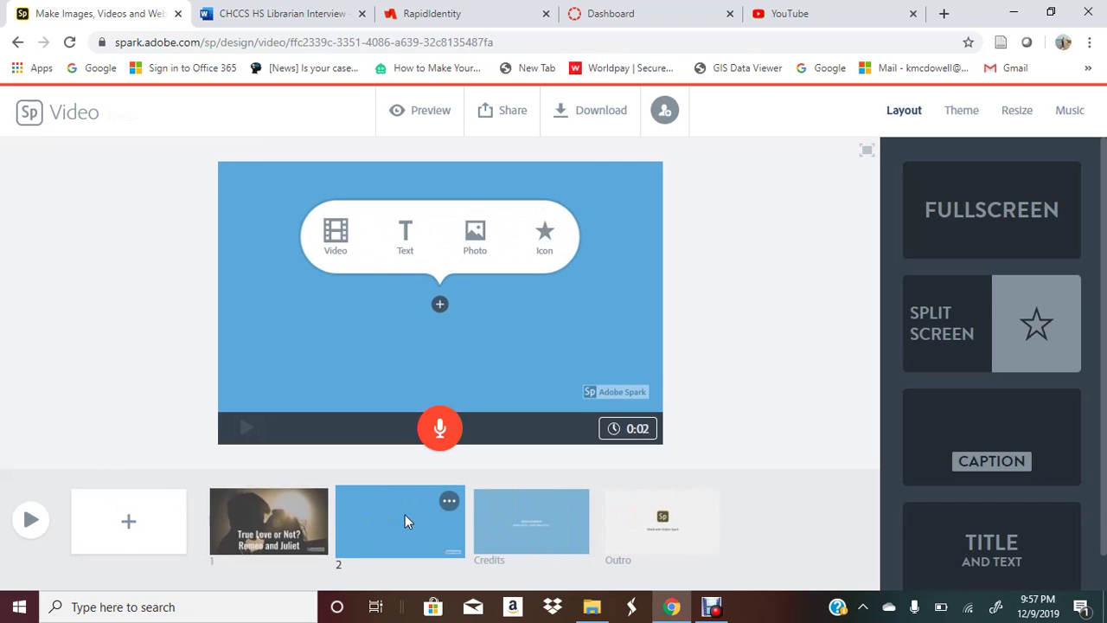
click(475, 234)
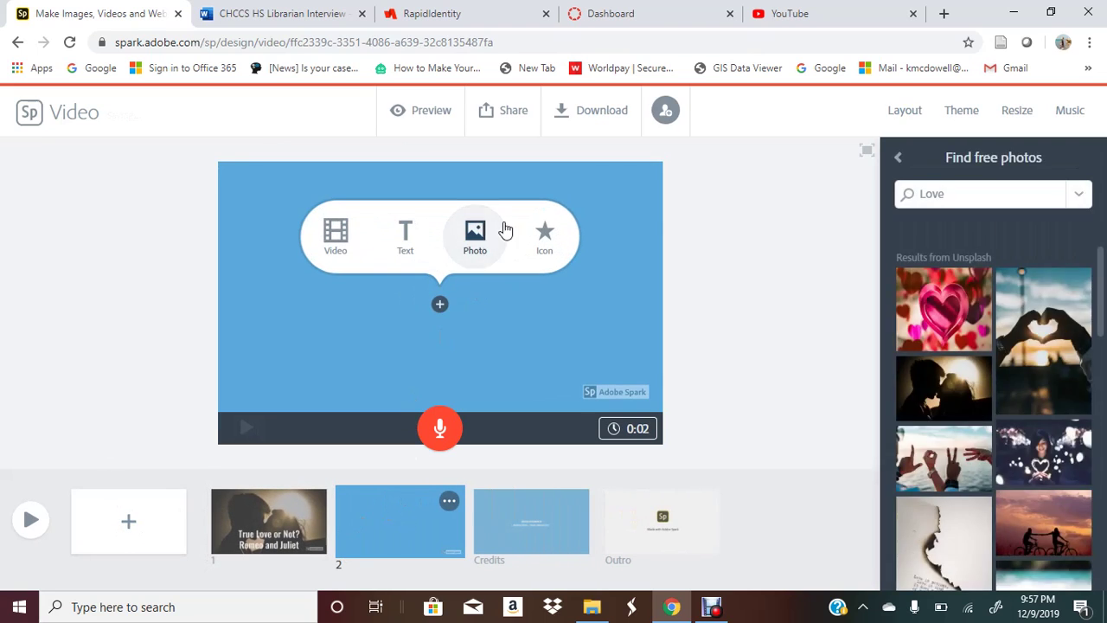
click(972, 194)
text(Boy)
key(Return)
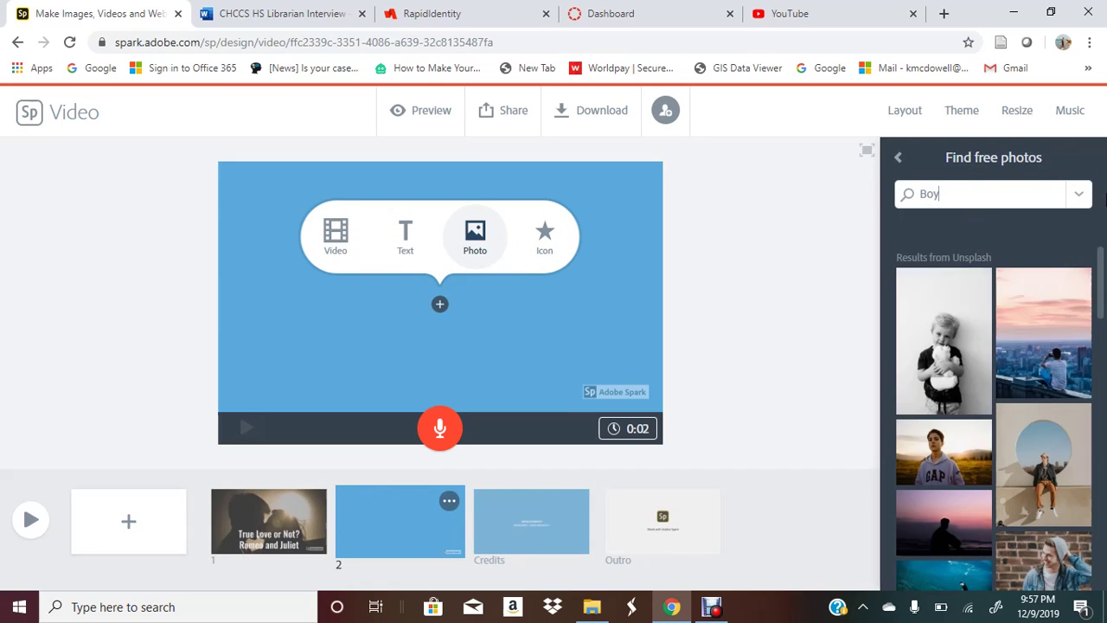
scroll(943, 340, down, 2)
scroll(943, 340, down, 8)
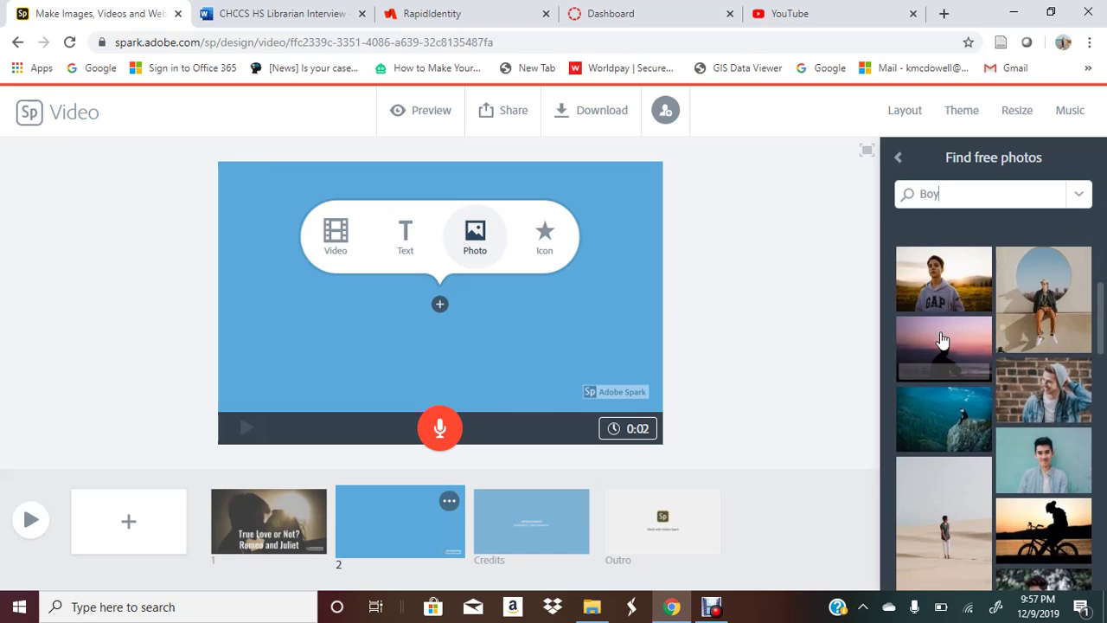
scroll(943, 340, down, 10)
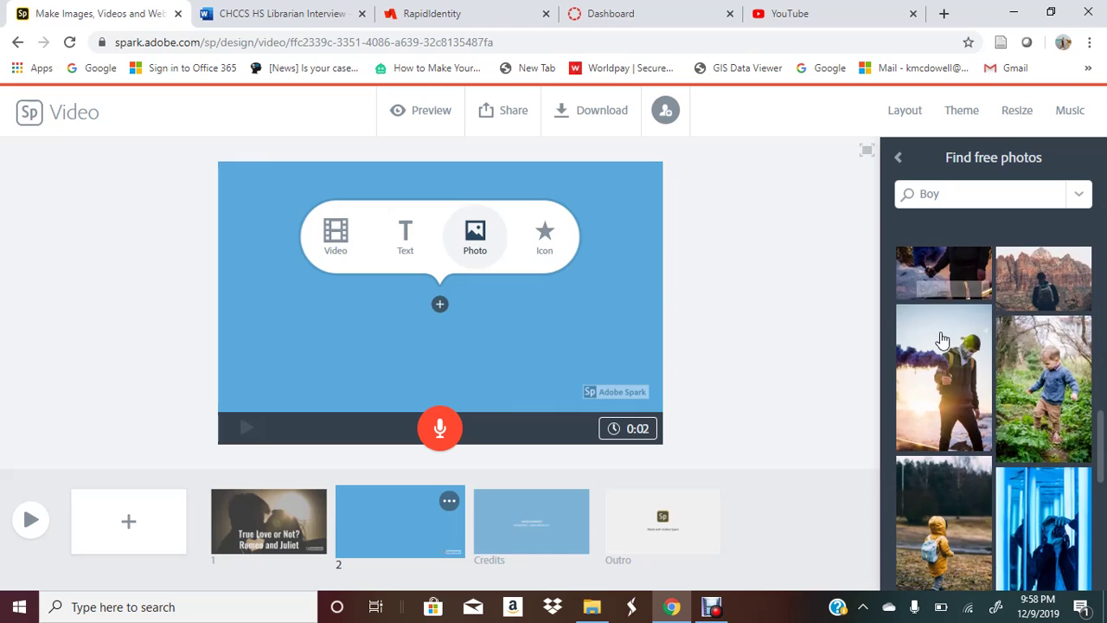
scroll(943, 340, down, 10)
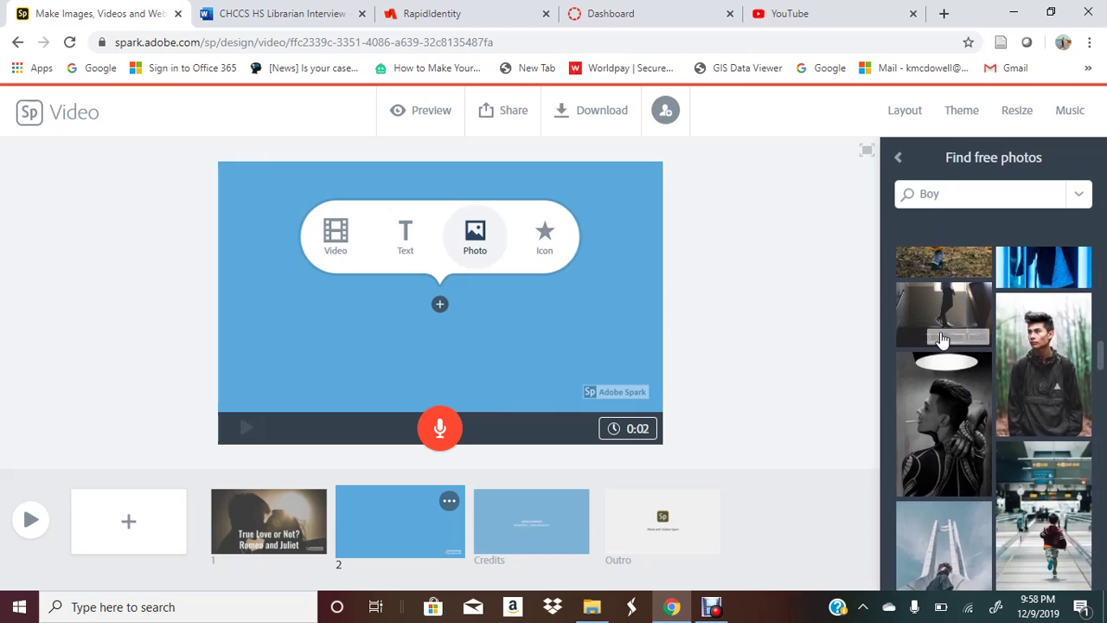
scroll(943, 340, down, 4)
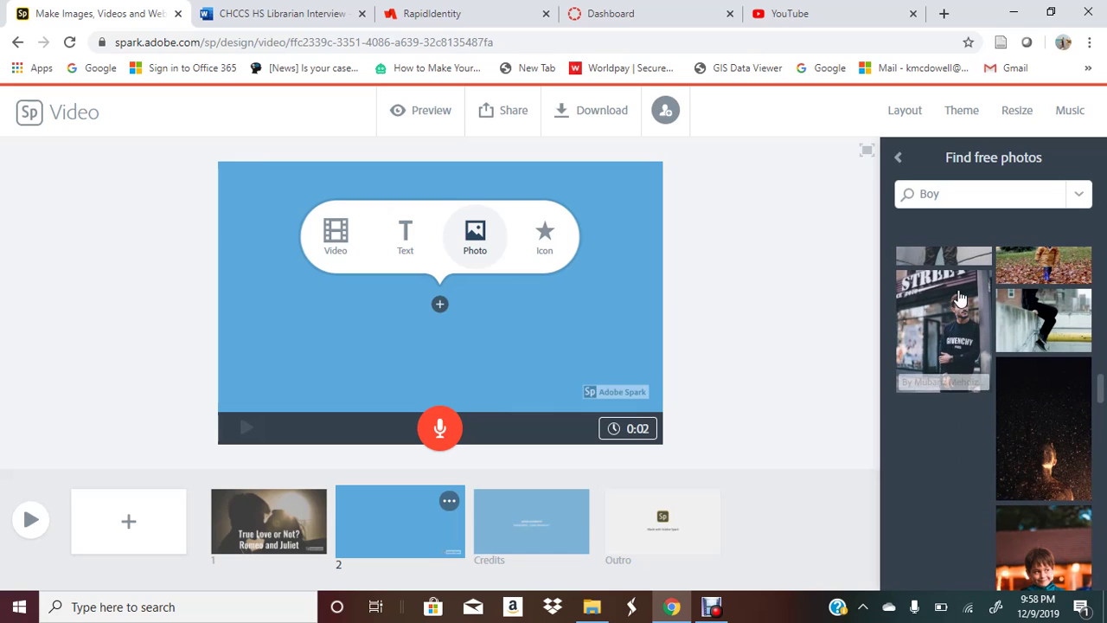
click(956, 362)
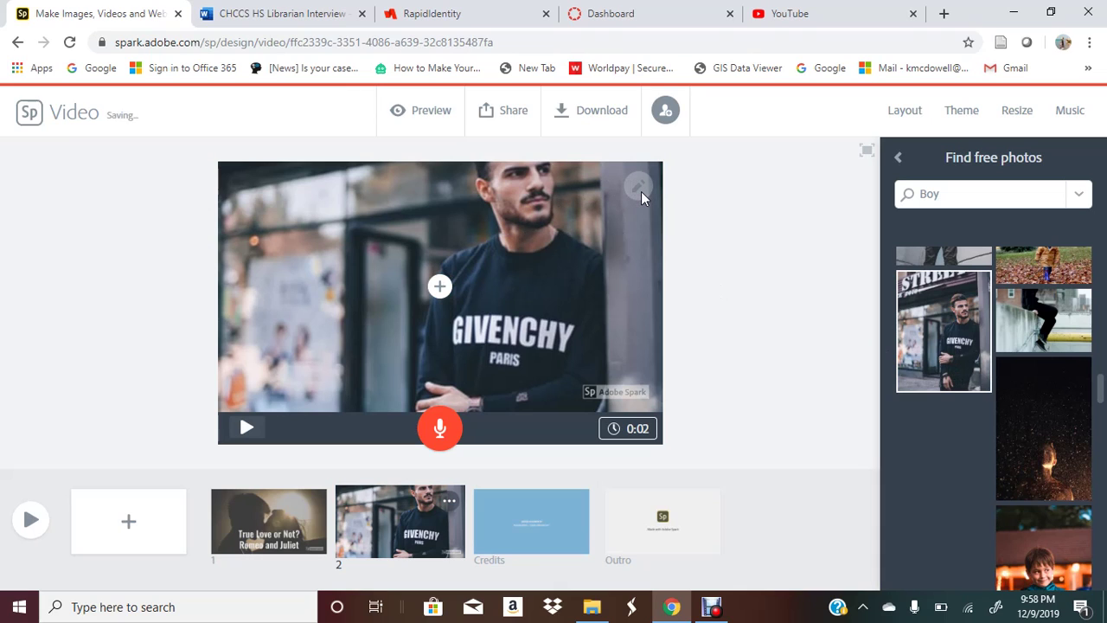
Step: Shift slide 2's photo down, then add a 'Romeo' caption at the lower-left
mouse_move(637, 195)
drag(556, 193, 570, 245)
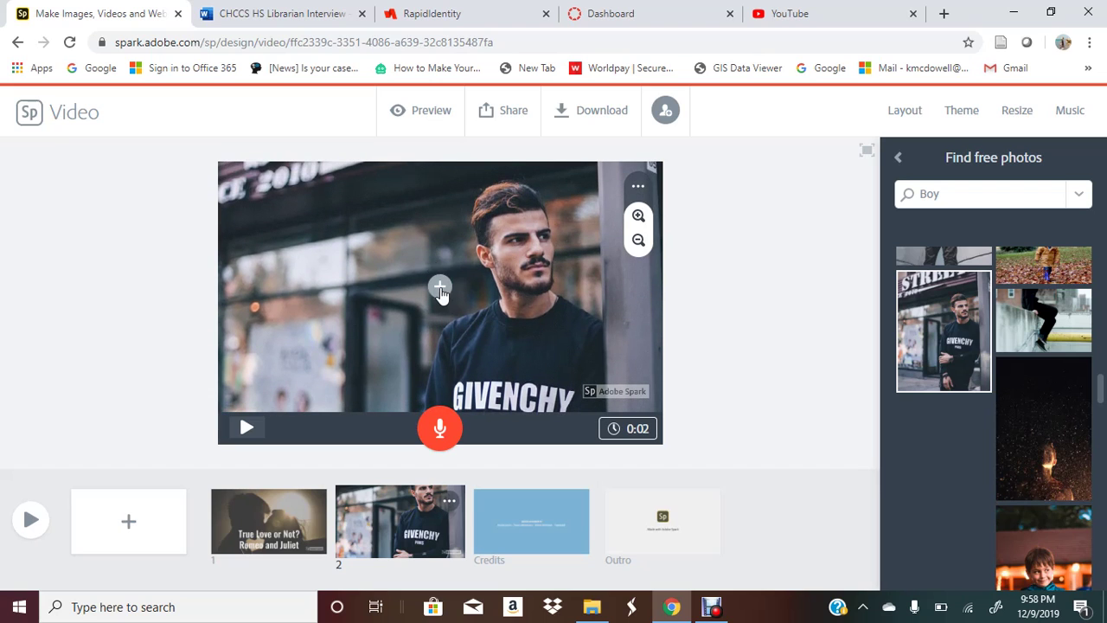
click(441, 288)
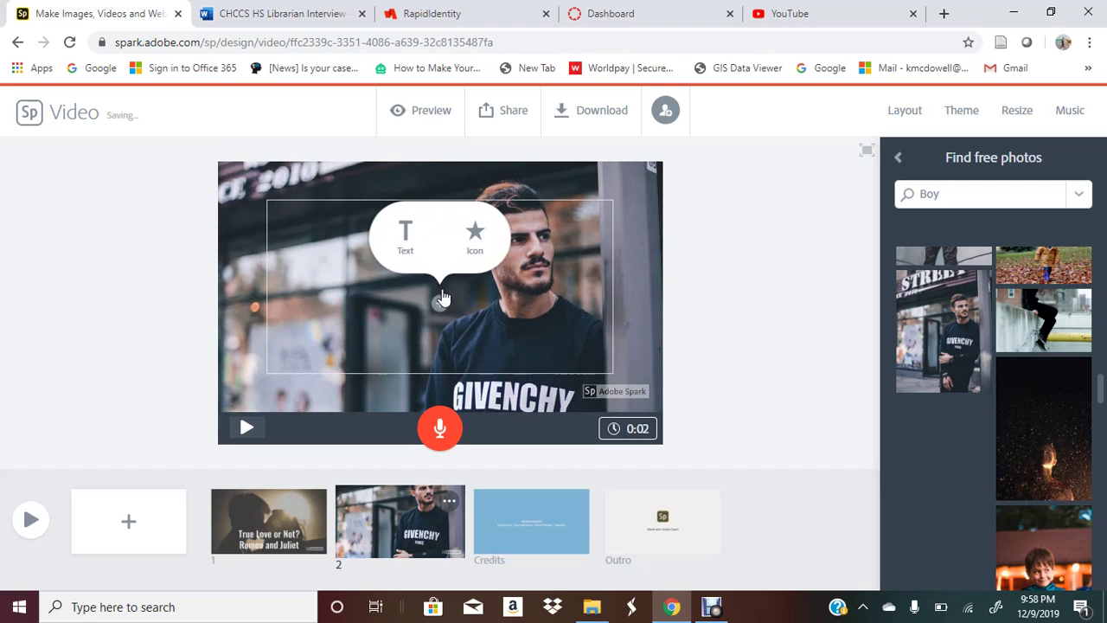
click(407, 242)
text(Romeo)
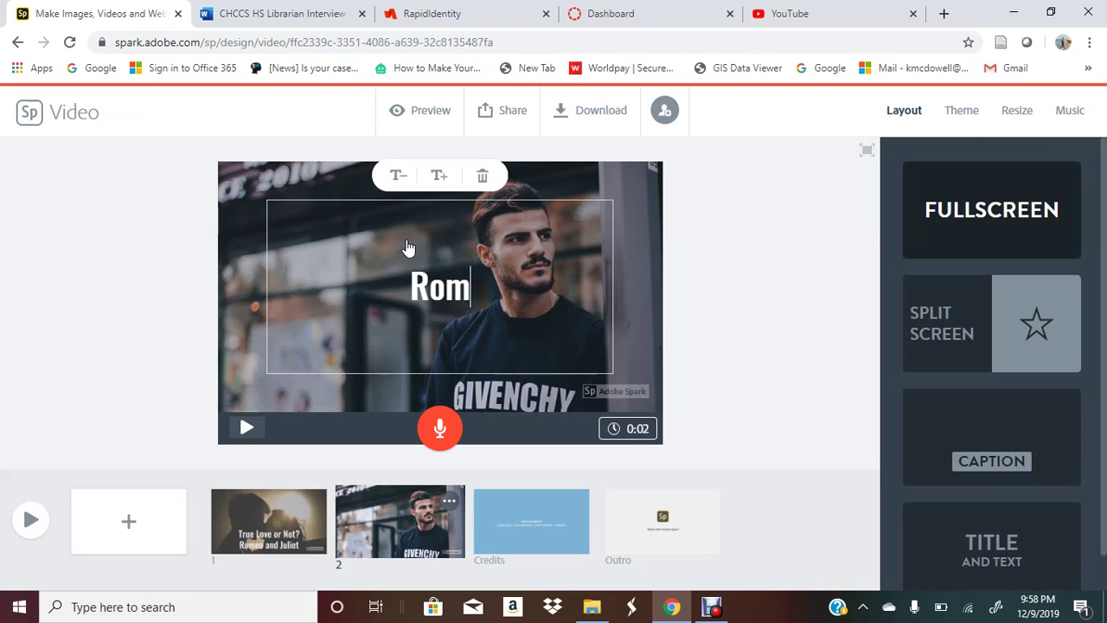
click(240, 340)
click(386, 286)
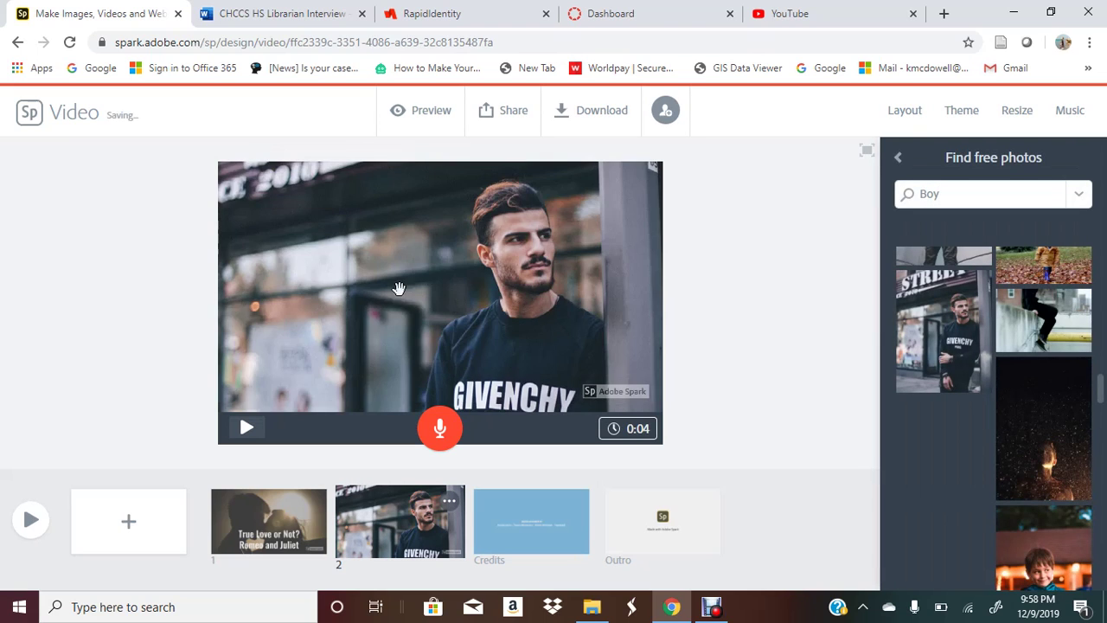
drag(386, 286, 270, 390)
Step: Add slide 3 with the straw-hat girl photo from a free 'girl' search
click(128, 524)
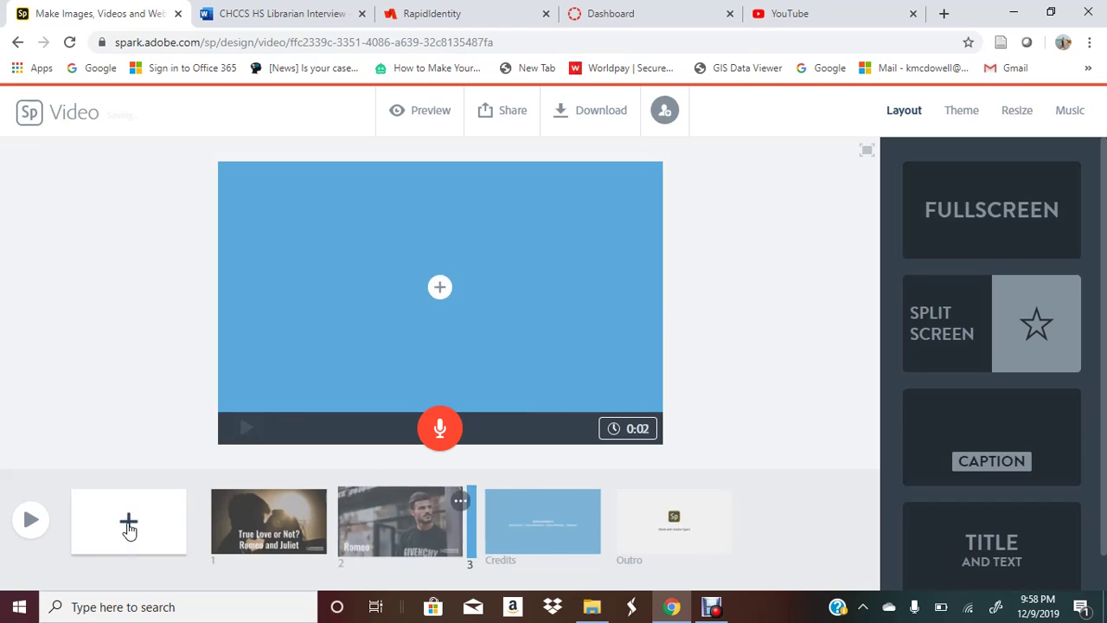
click(484, 242)
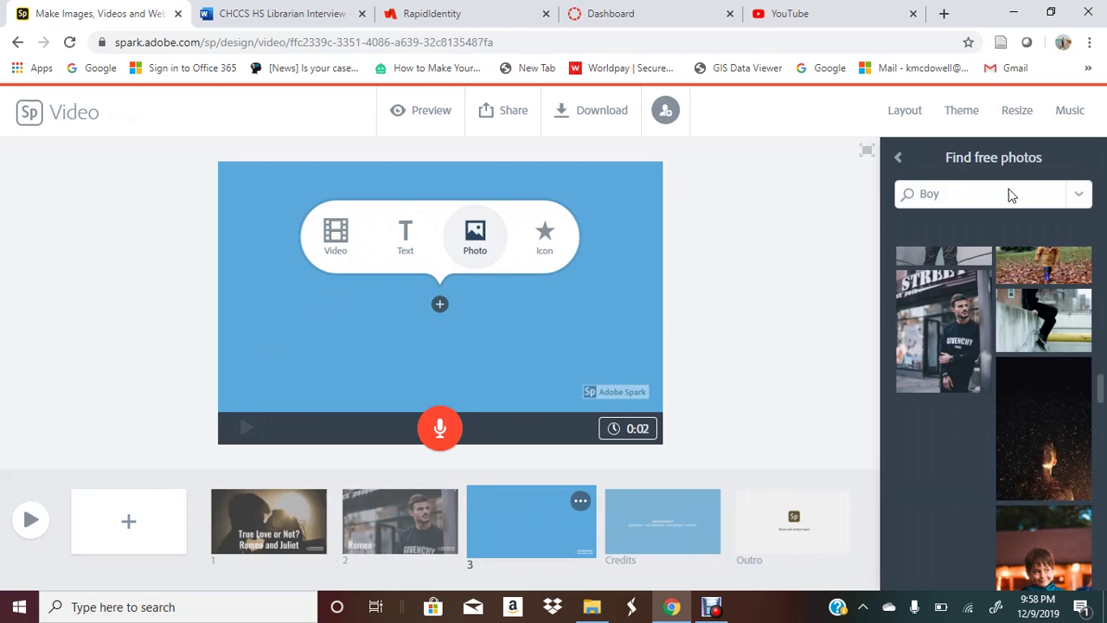
double_click(1027, 197)
text(Juliet)
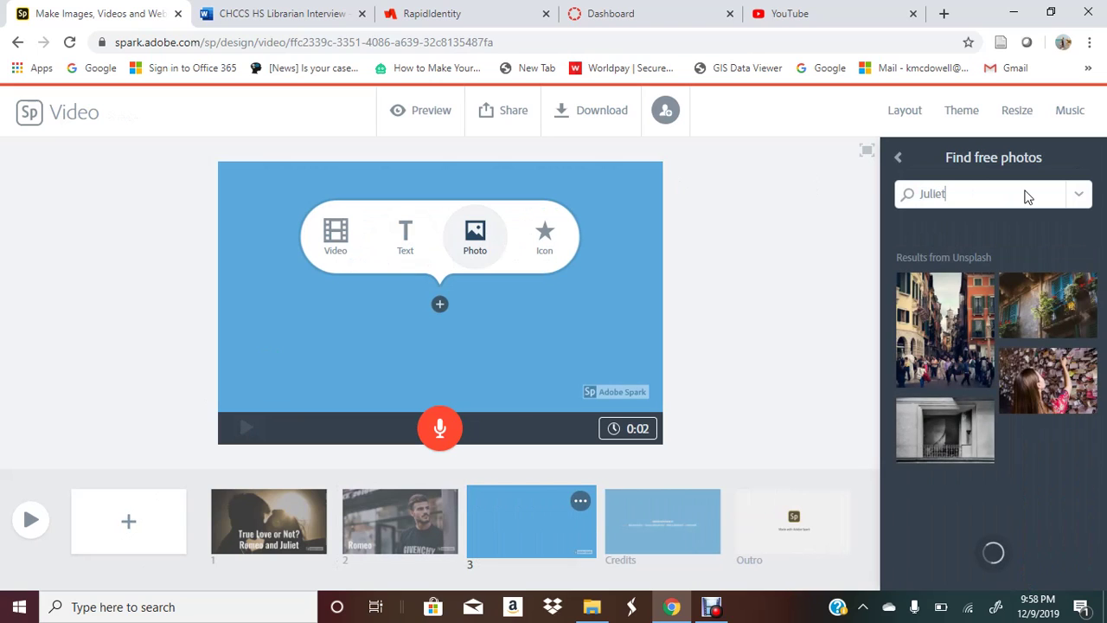
key(BackSpace)
key(BackSpace)
key(BackSpace)
key(BackSpace)
key(BackSpace)
key(BackSpace)
text(girl)
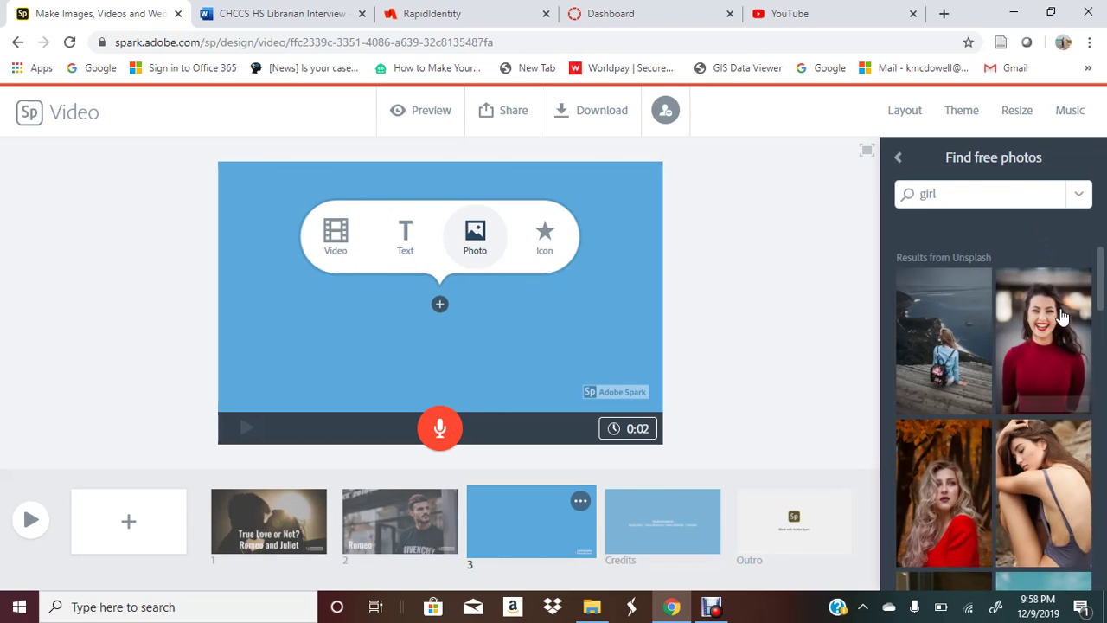
scroll(1060, 316, down, 2)
scroll(1062, 317, down, 5)
scroll(1063, 317, down, 8)
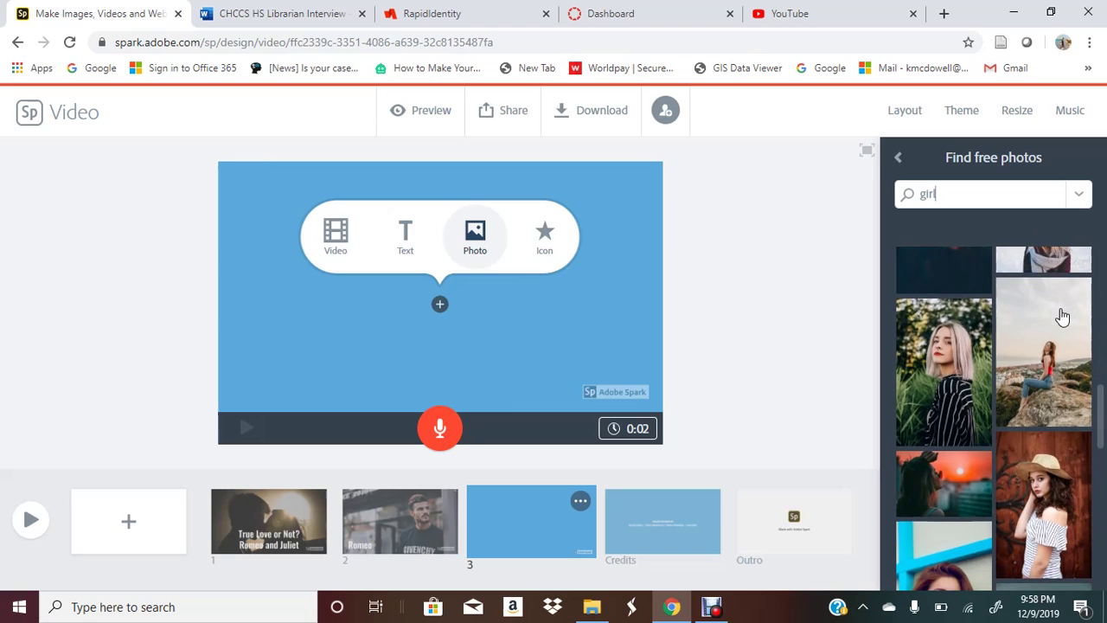
scroll(1063, 317, down, 3)
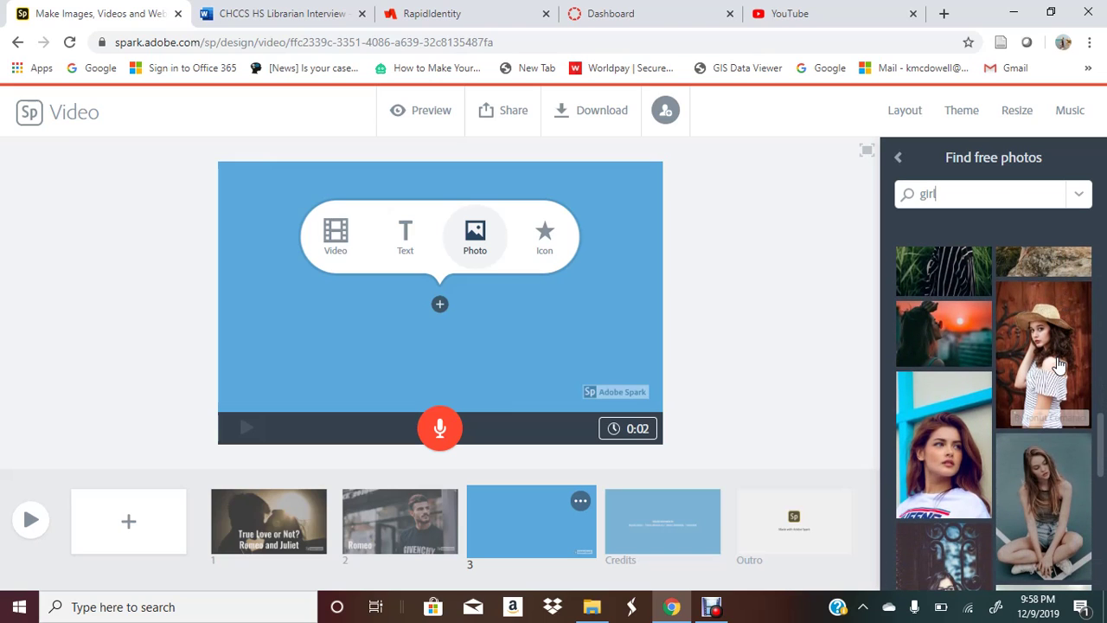
click(1062, 318)
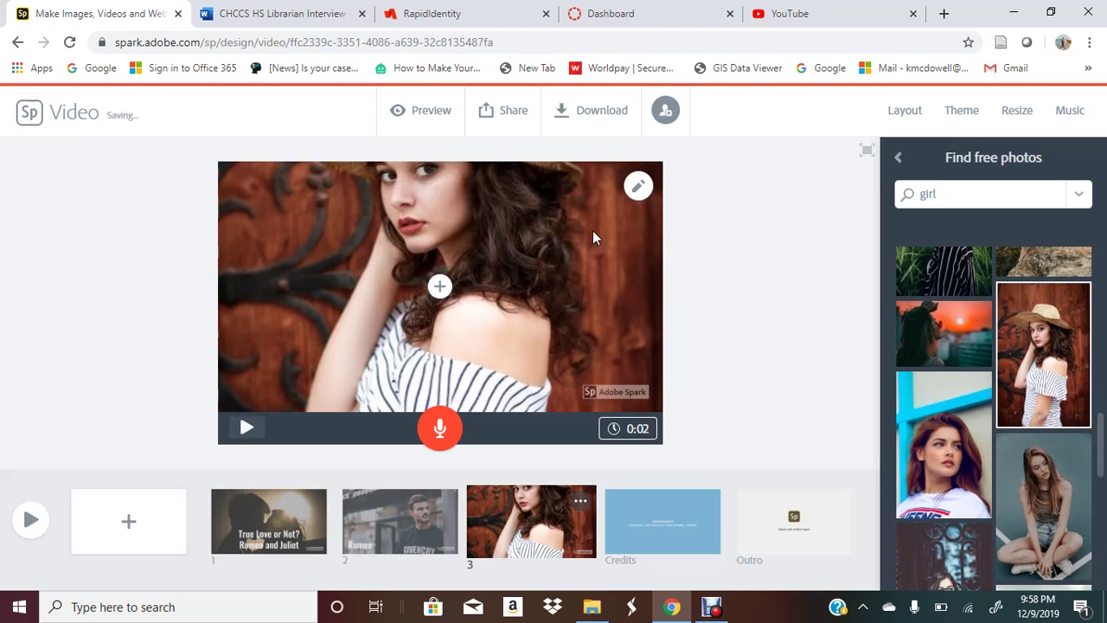
Step: Drag the girl's photo down to show the hat and zoom it out twice
mouse_move(642, 197)
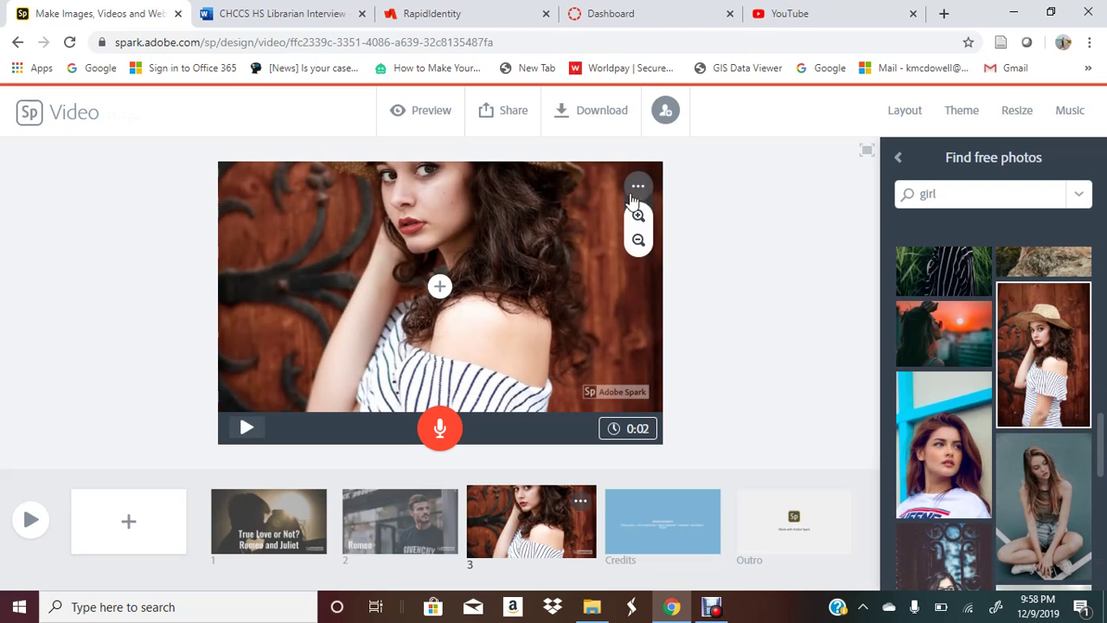
drag(584, 184, 567, 293)
click(637, 250)
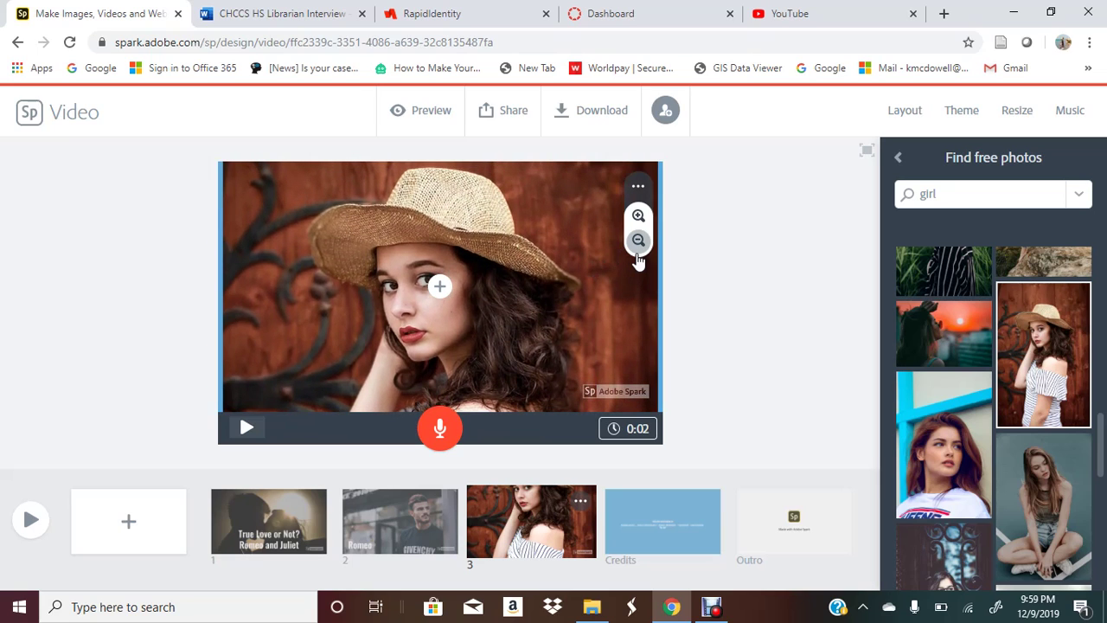
click(638, 243)
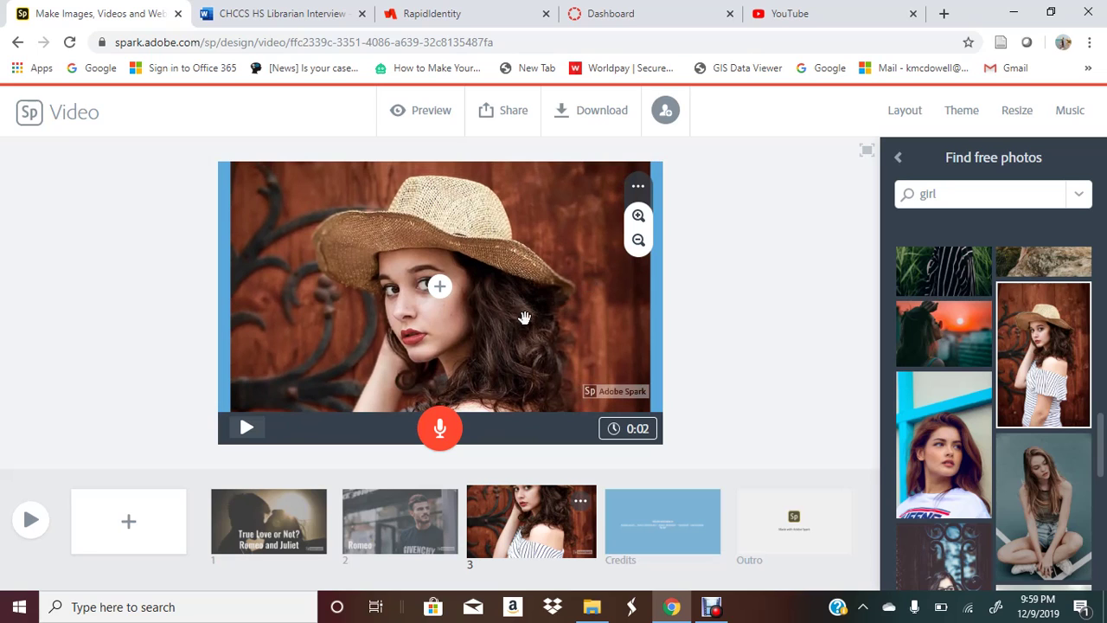
Step: Add a text caption reading 'Juliet' to the third slide
click(438, 288)
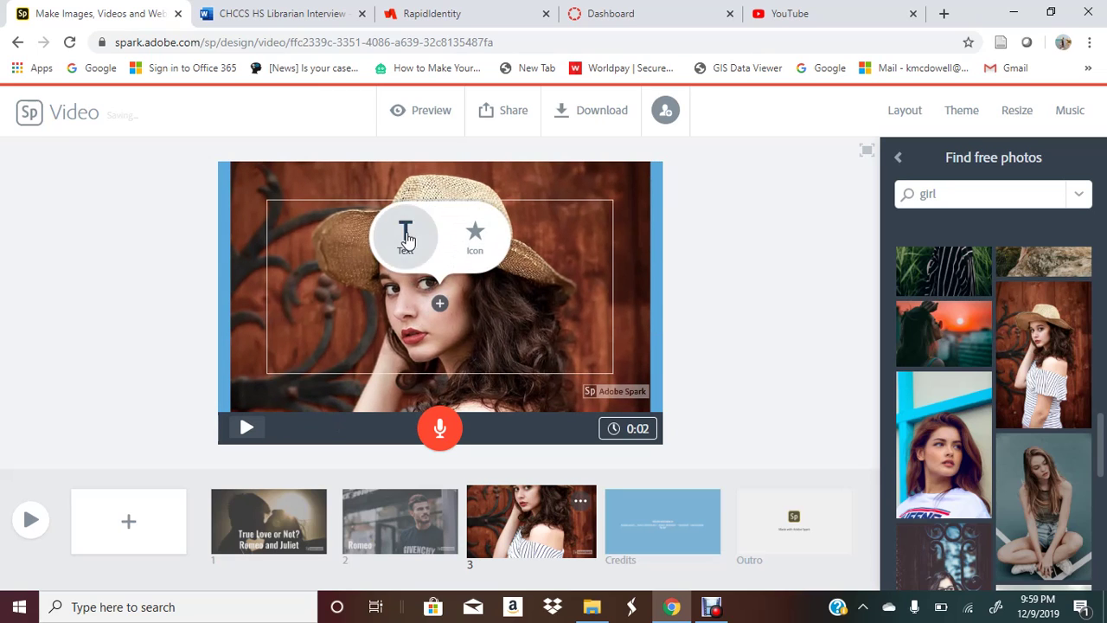
click(406, 237)
text(Juliet)
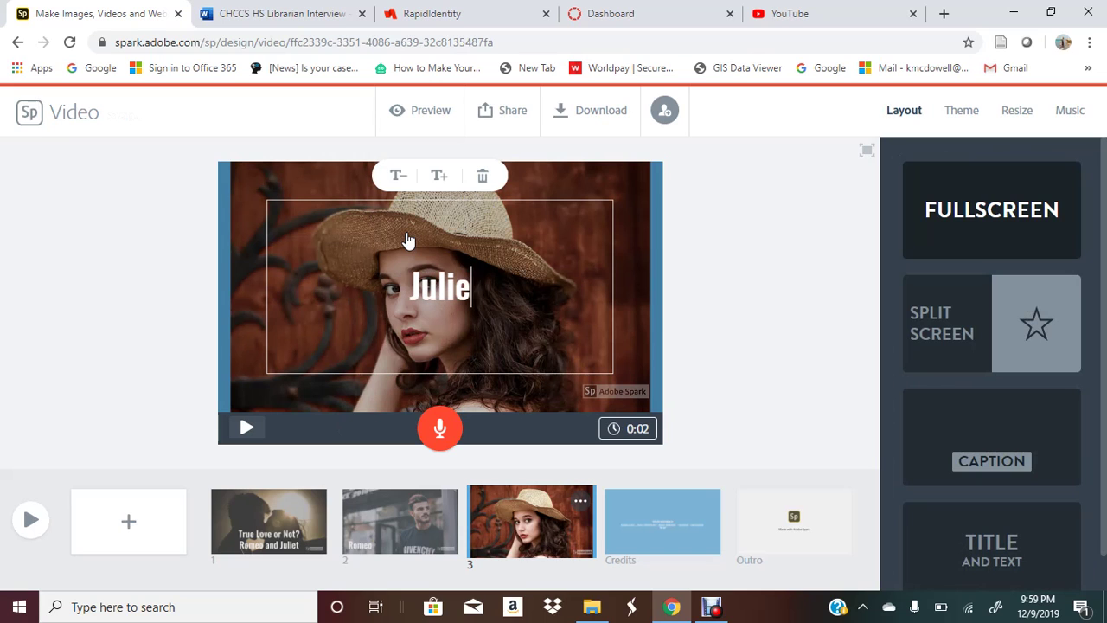
click(250, 248)
Step: Move the Juliet caption to the photo's upper-right corner
click(452, 290)
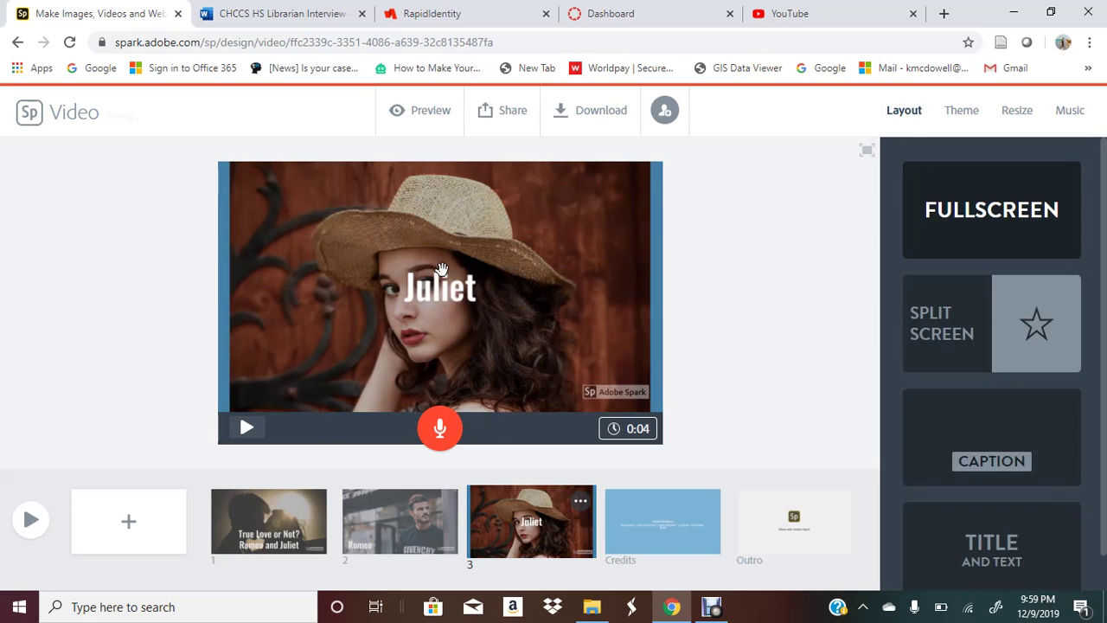
drag(451, 291, 478, 389)
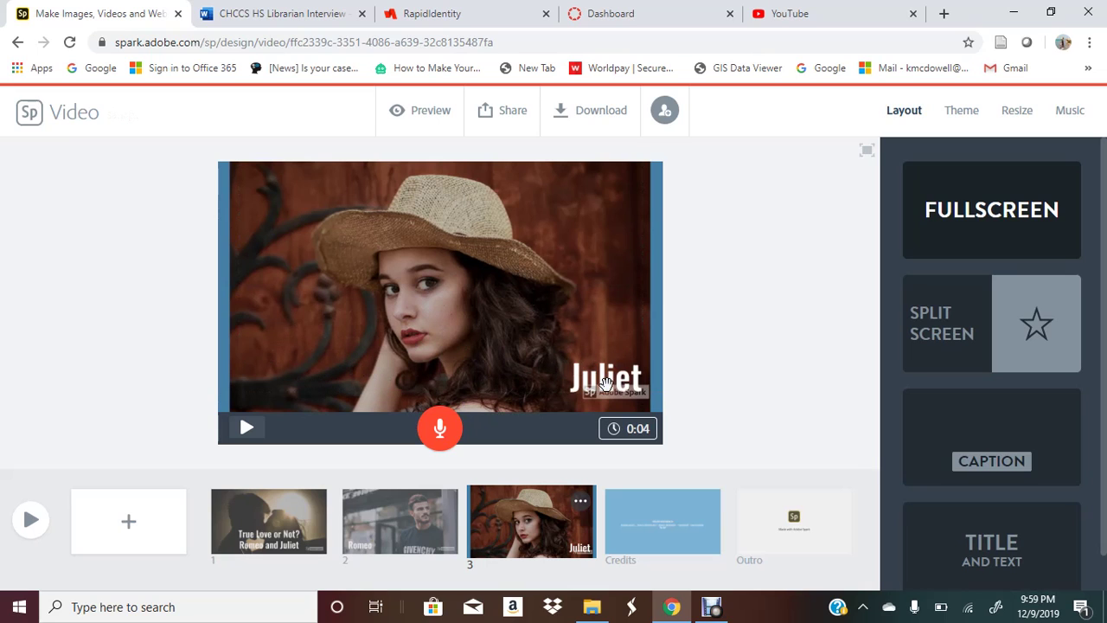
drag(597, 374, 626, 228)
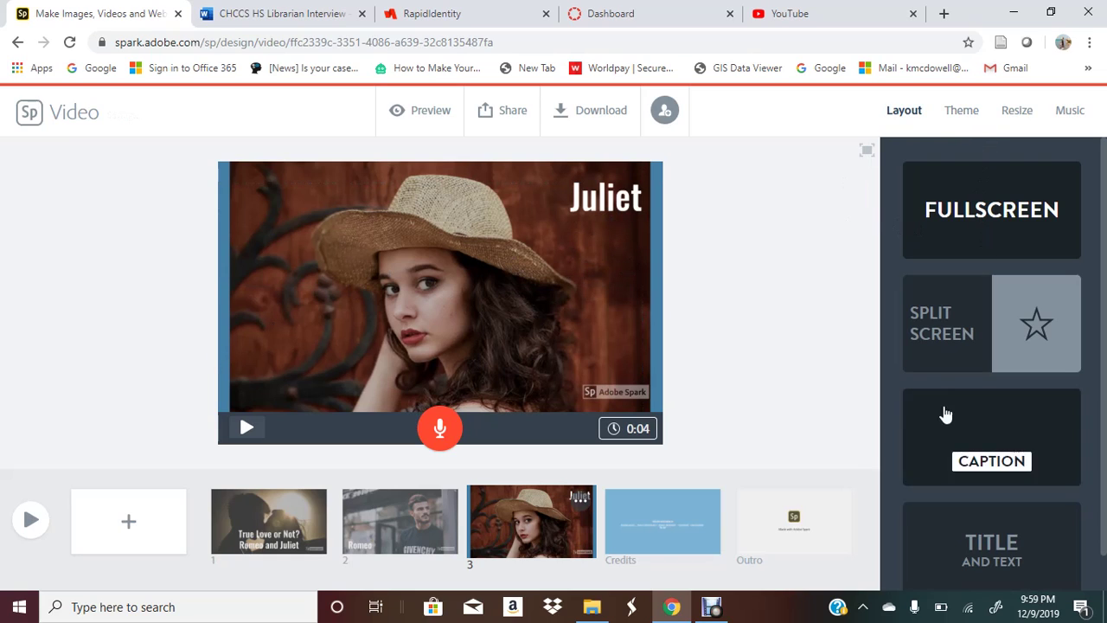
Step: Try the Caption and Split Screen layouts on slide 3, then return to Fullscreen
scroll(958, 451, down, 1)
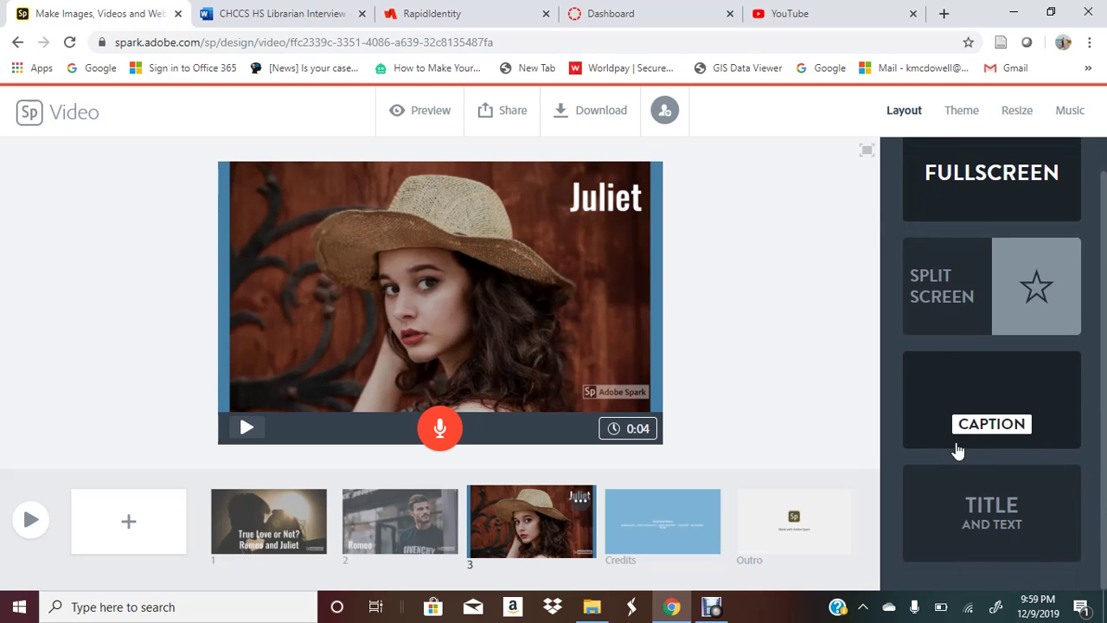
scroll(958, 451, up, 1)
click(958, 451)
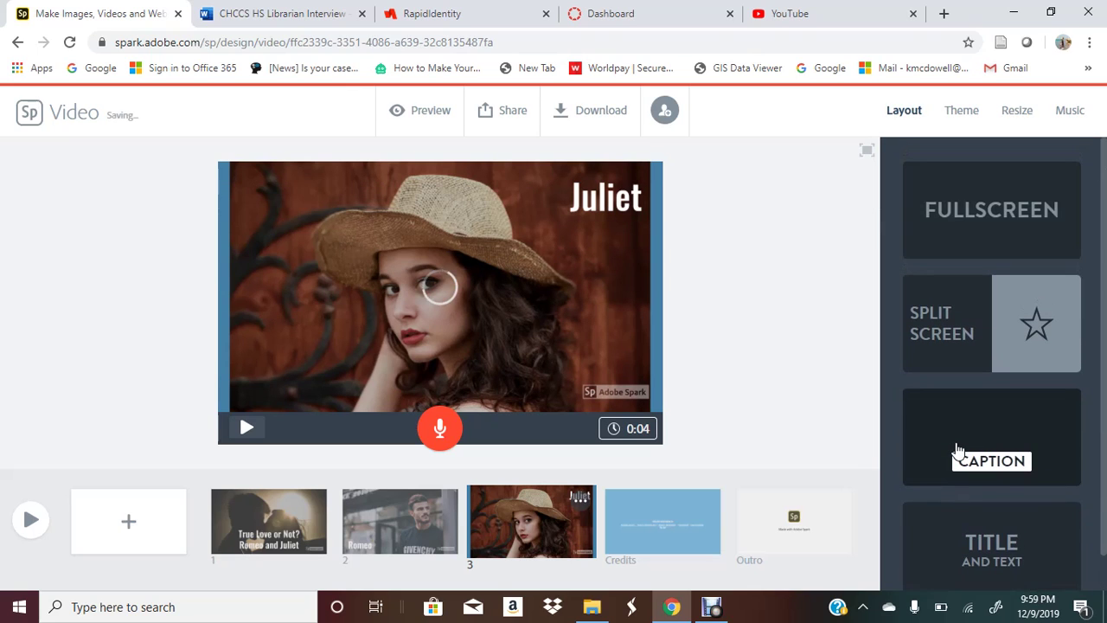
right_click(949, 313)
key(Escape)
click(949, 318)
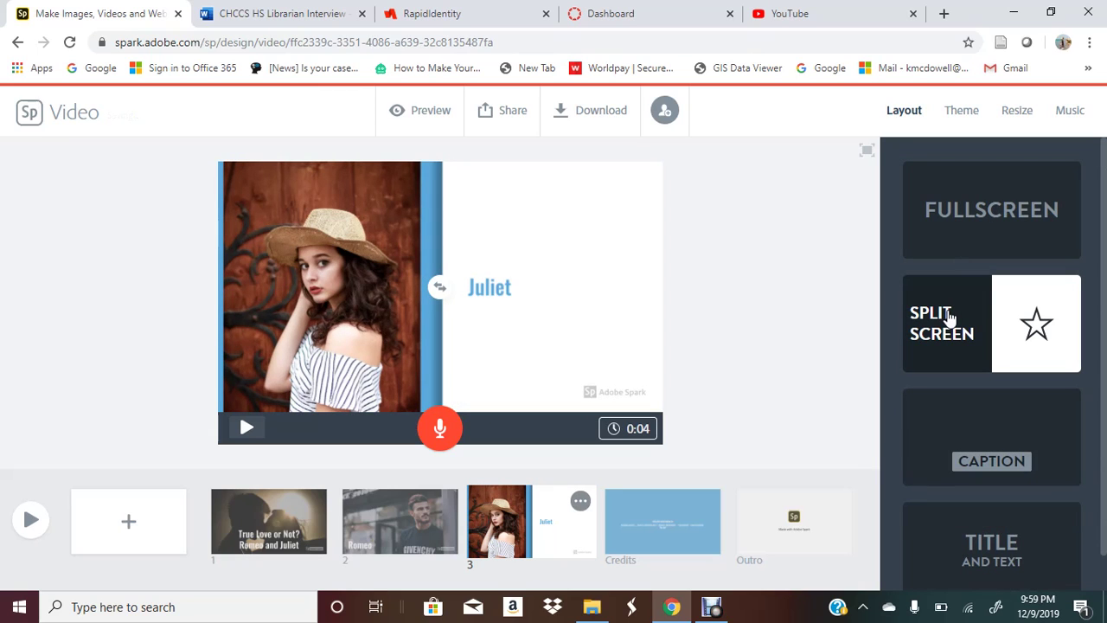
click(1038, 214)
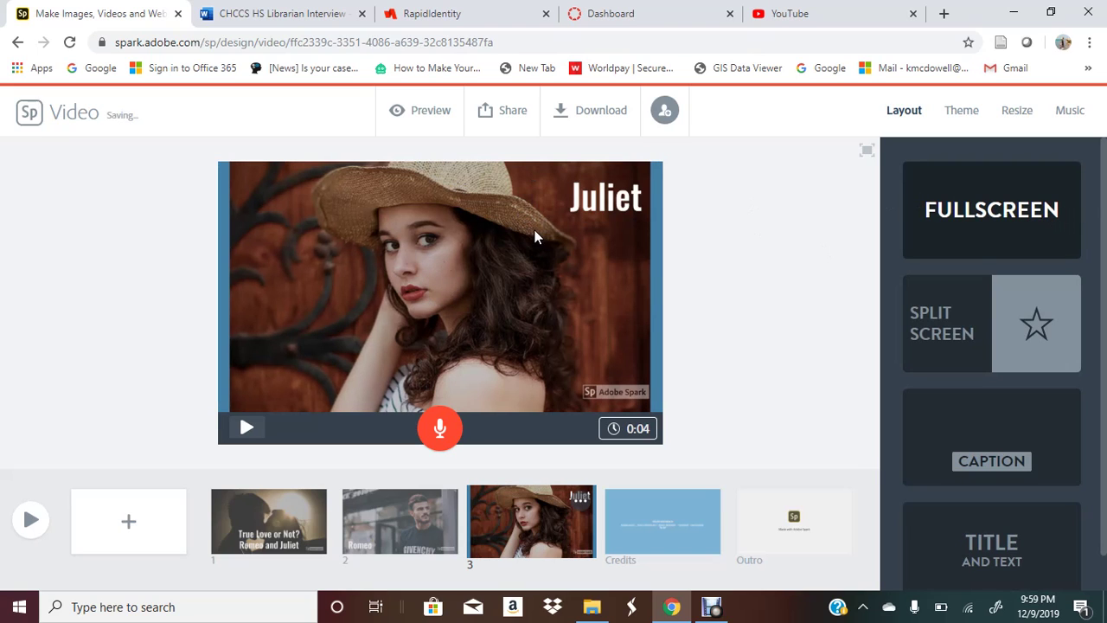
Step: Apply the Elevate theme to the video, keeping slide 3 in Fullscreen layout
click(973, 115)
scroll(976, 309, down, 1)
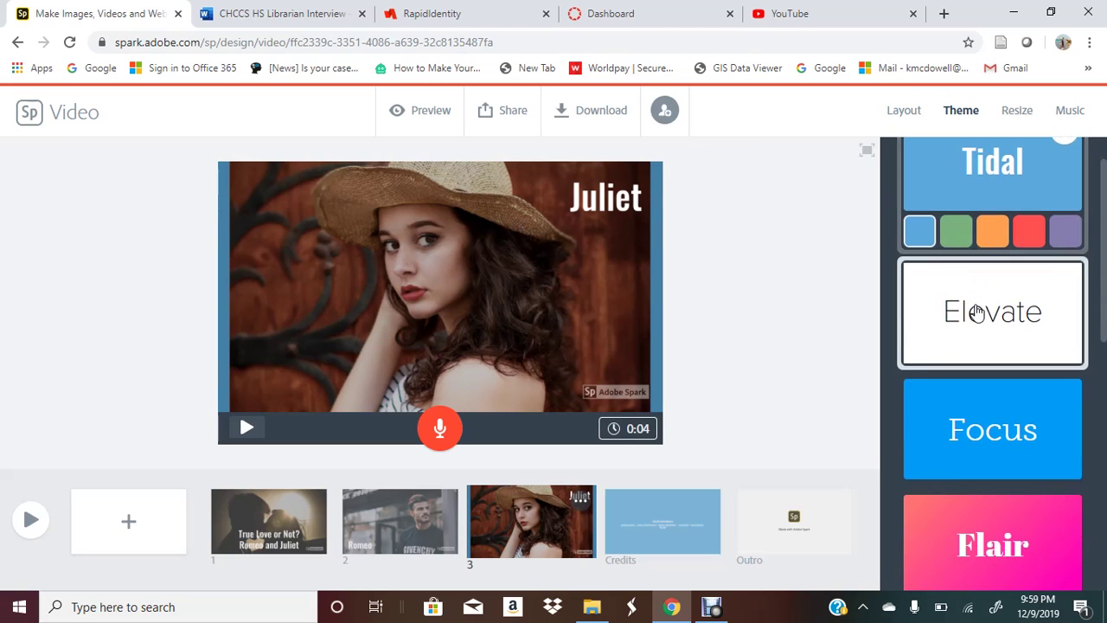
click(976, 311)
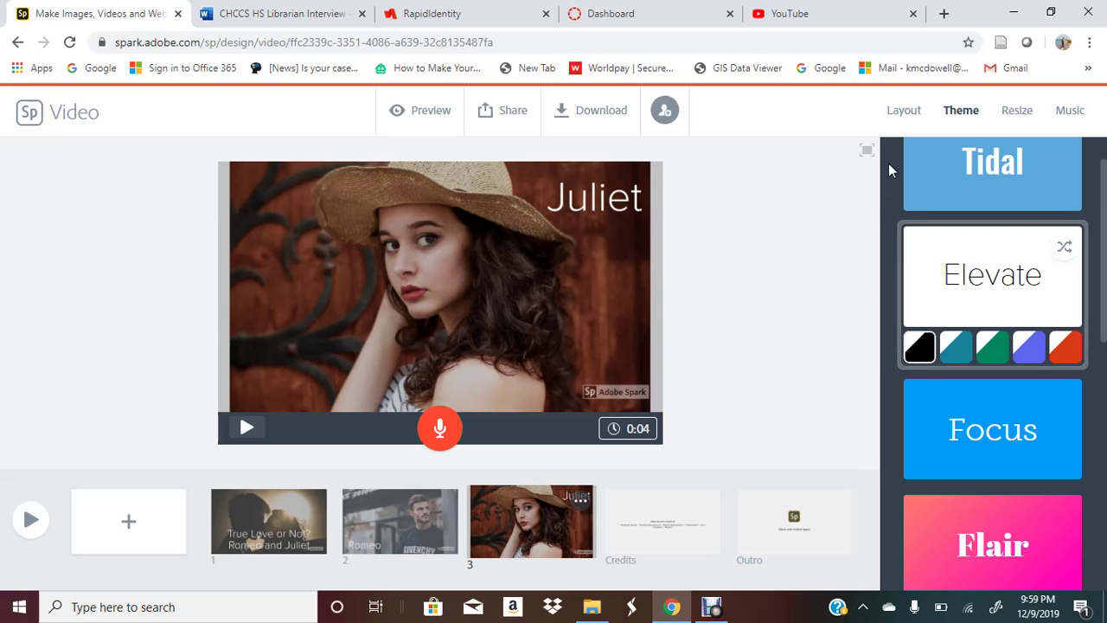
click(902, 112)
click(950, 314)
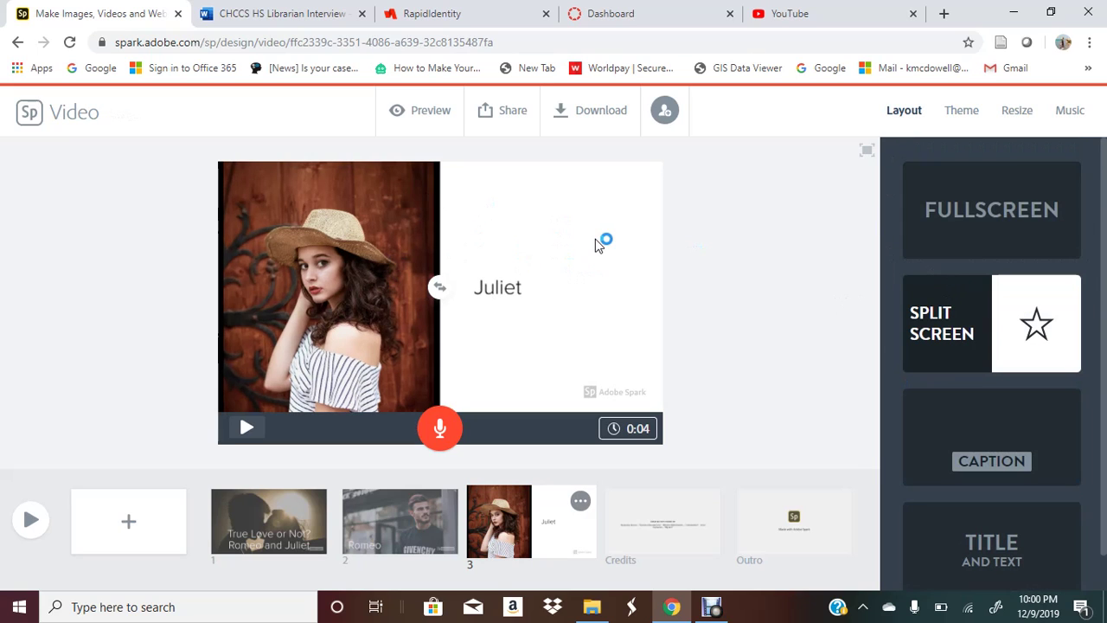
click(941, 201)
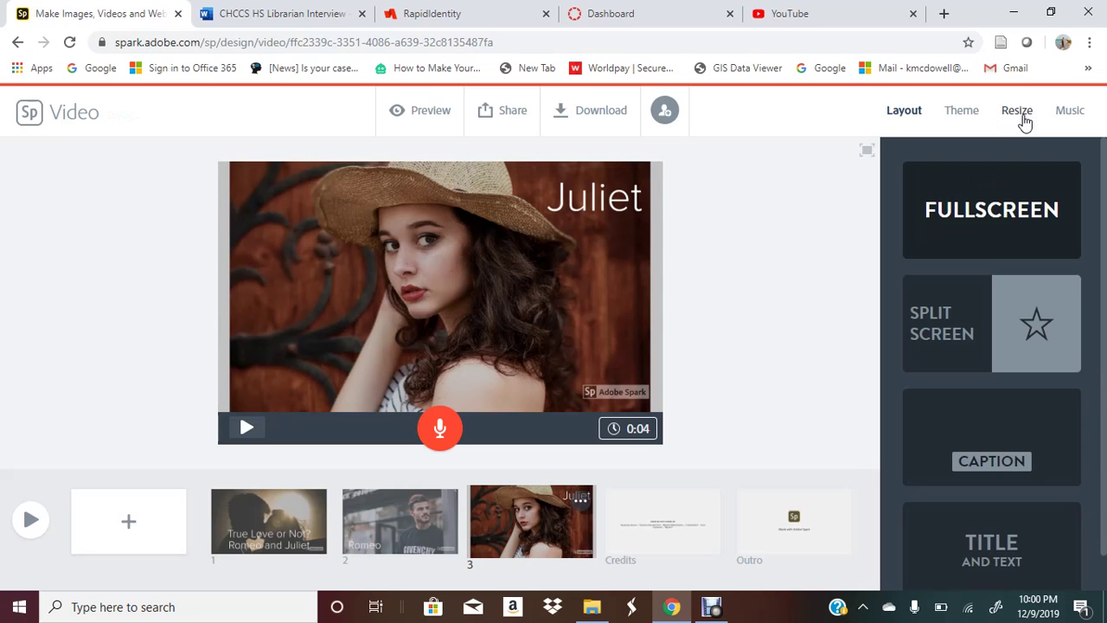
Step: Resize the Juliet caption with T+ and T−, leaving it smaller
click(589, 191)
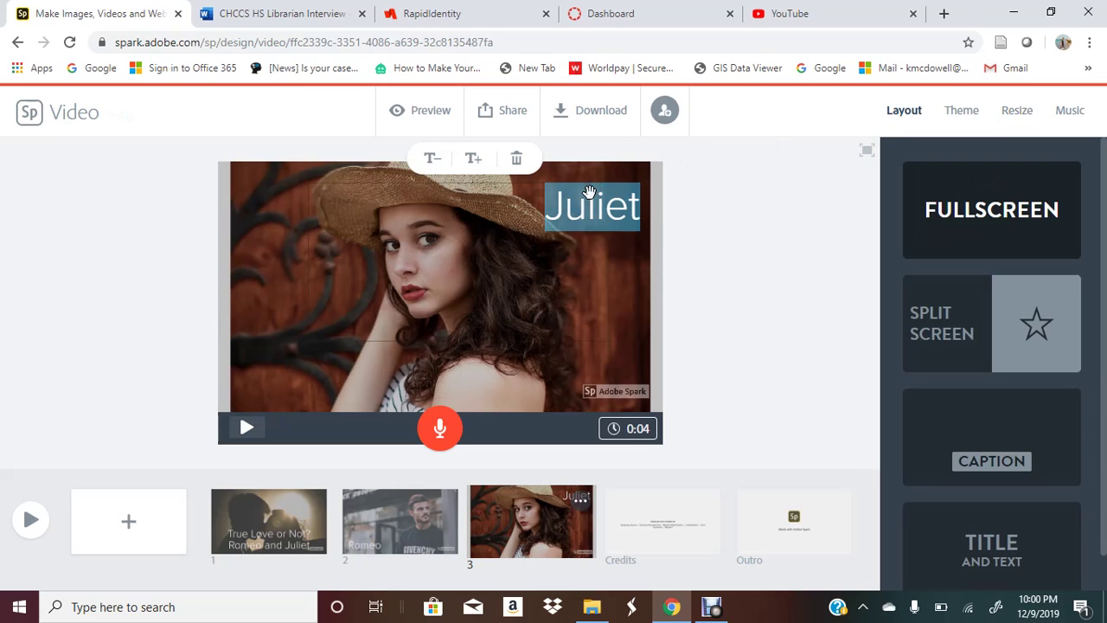
click(470, 163)
click(470, 162)
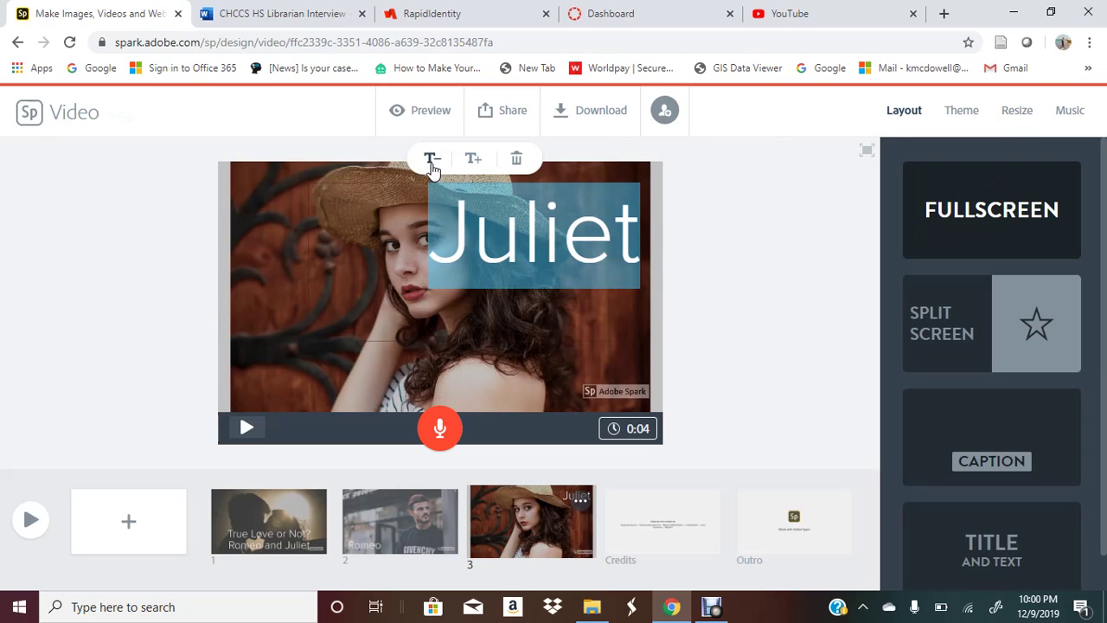
click(432, 163)
click(431, 163)
click(432, 165)
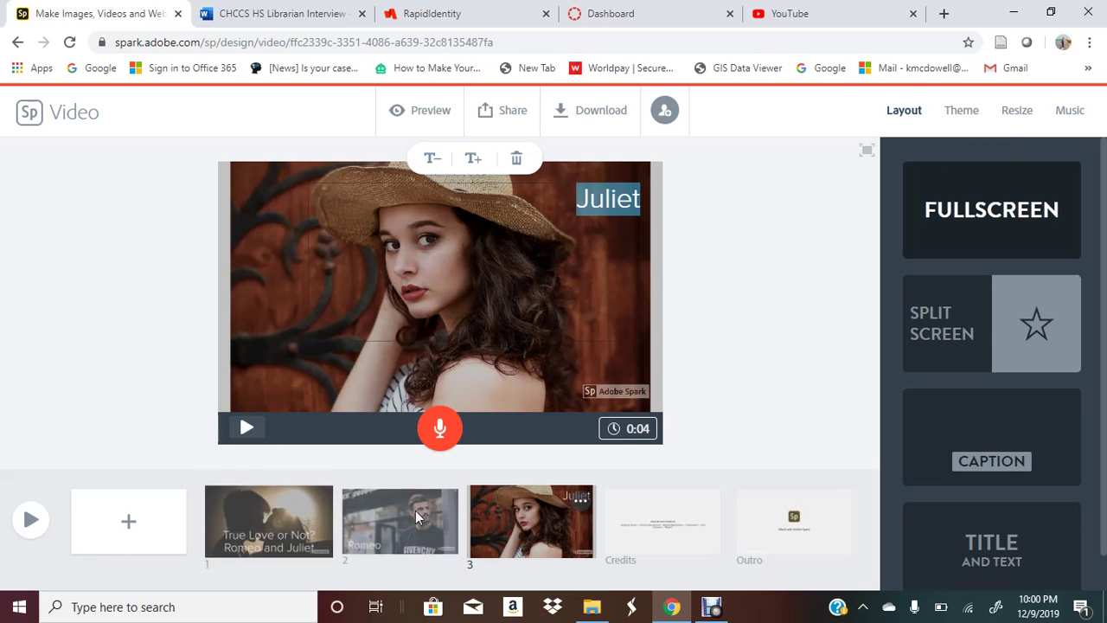
Step: Record a voiceover on title slide 1, play it back, and show the music choices
click(319, 517)
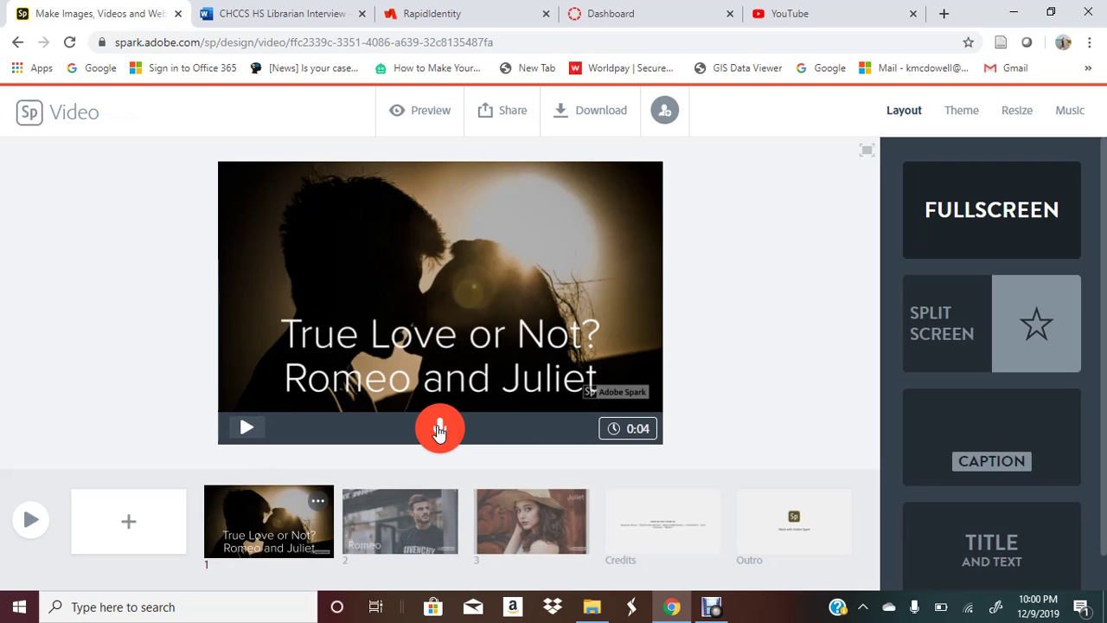
drag(439, 430, 440, 430)
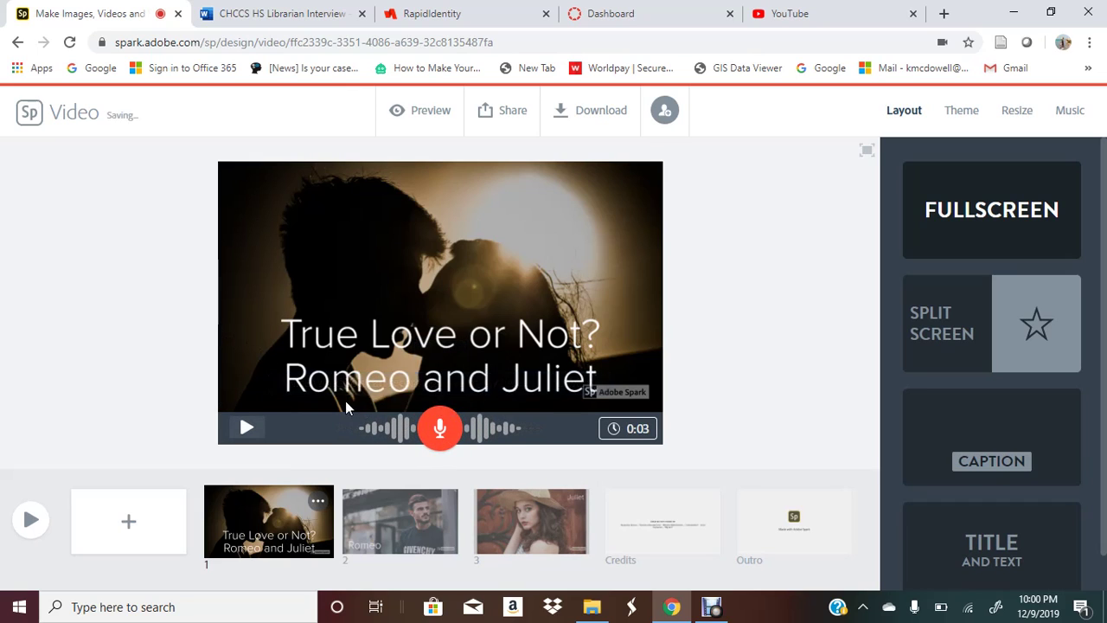
click(248, 430)
click(1069, 110)
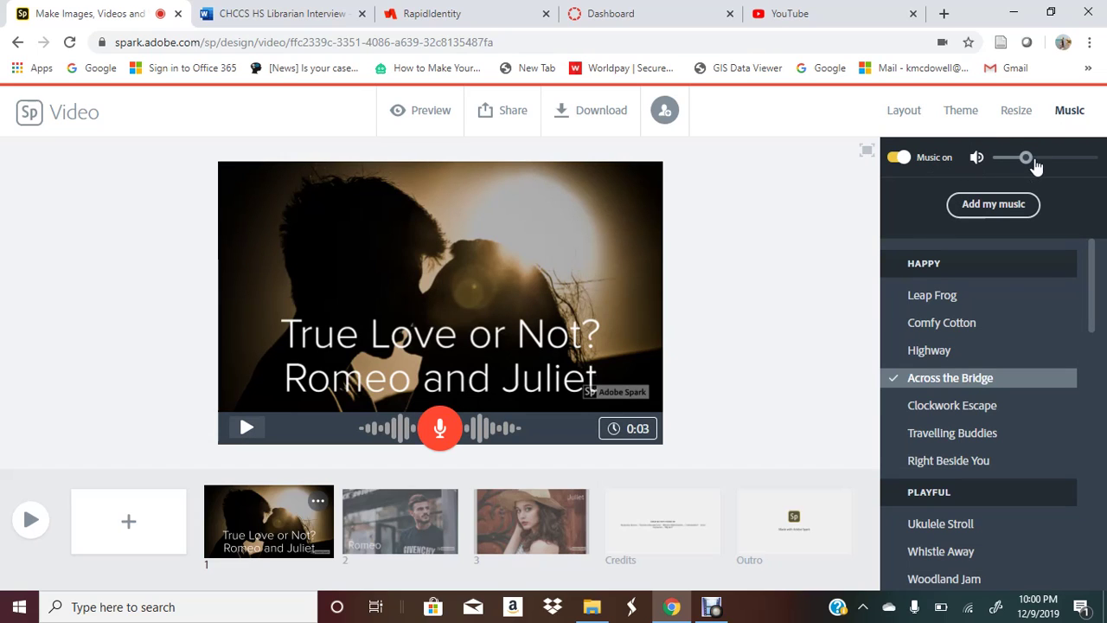
Step: Preview East of the Railroad and Careful Scene, then choose Thematic track Medieval Times
scroll(976, 317, down, 3)
scroll(976, 316, down, 6)
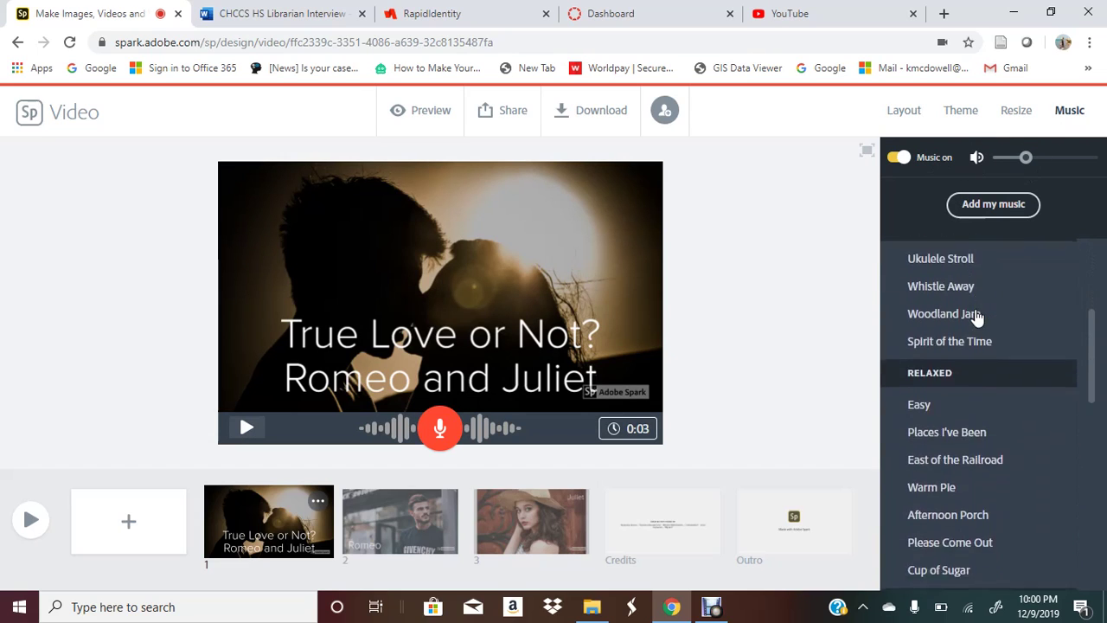
click(976, 312)
scroll(976, 317, down, 1)
scroll(976, 317, down, 4)
click(972, 325)
click(967, 385)
click(966, 388)
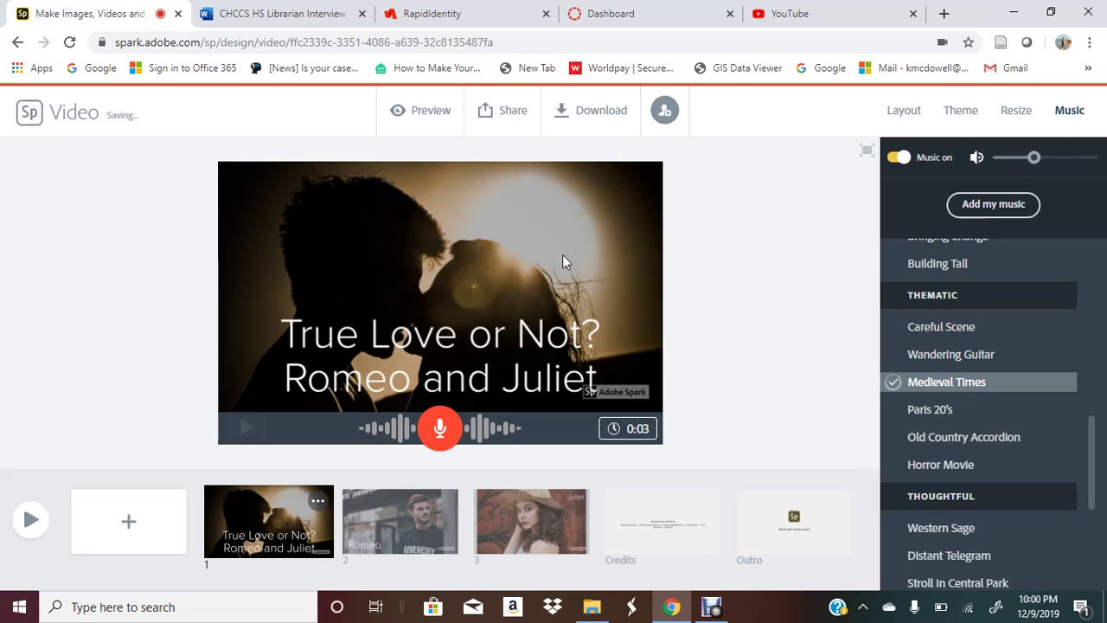
Step: Play the full video preview and pause it at 0:06 on the Romeo slide
click(29, 521)
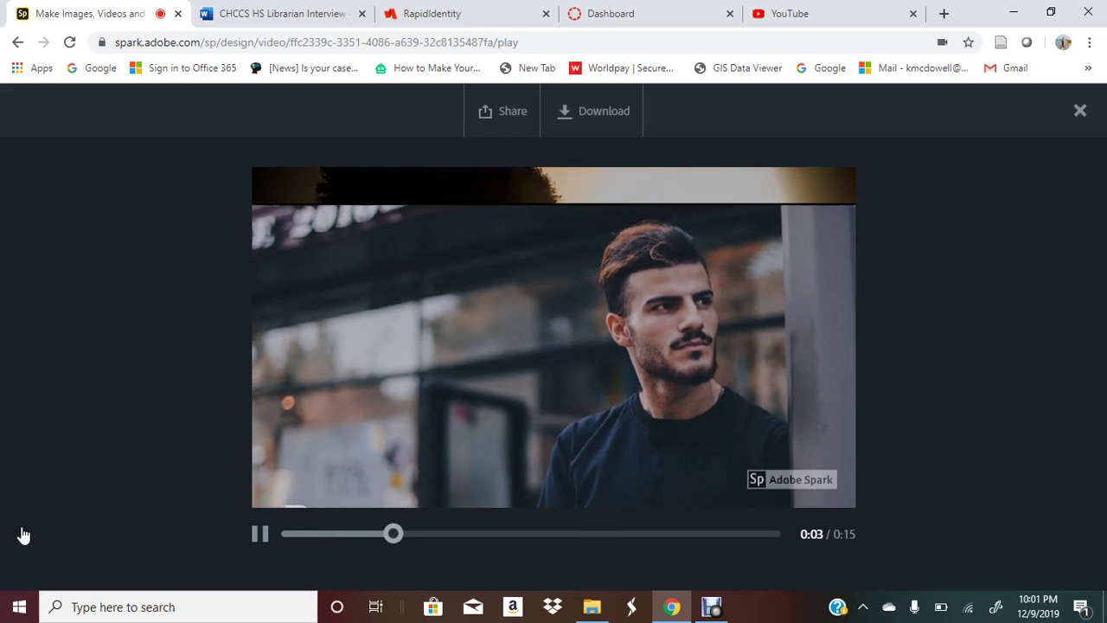
click(266, 540)
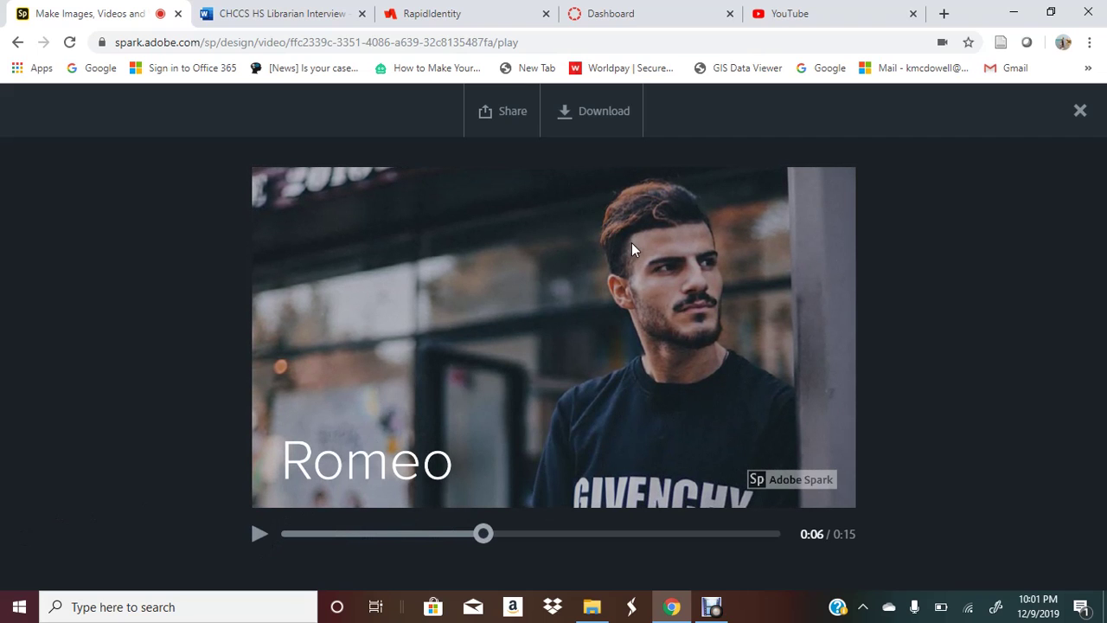
Step: Publish the video without picking a category and create its shareable link
click(505, 128)
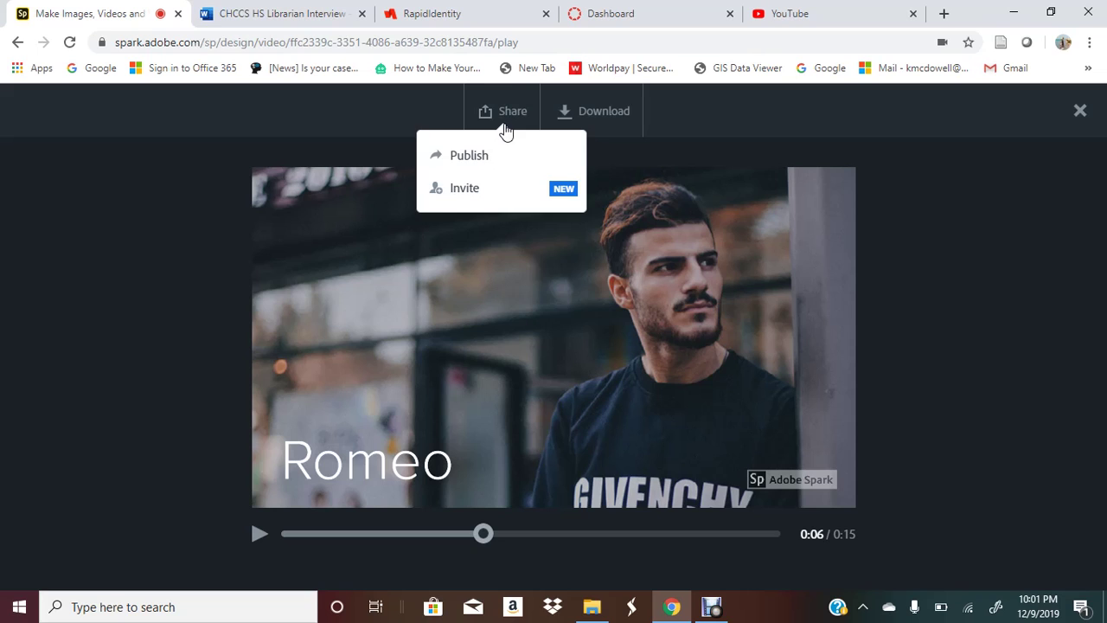
click(465, 157)
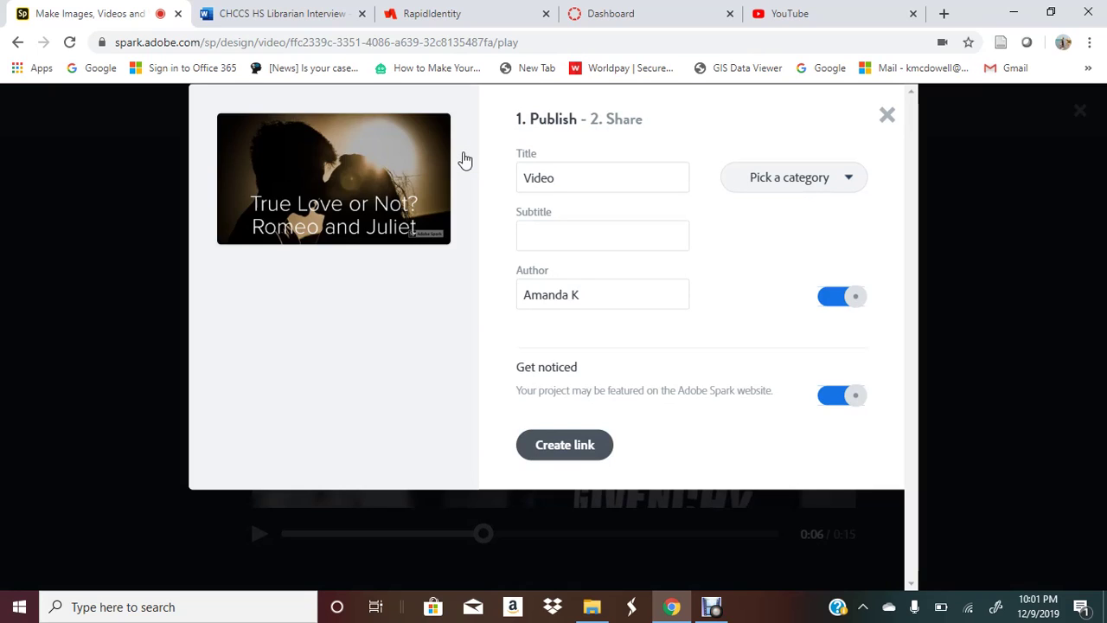
click(782, 182)
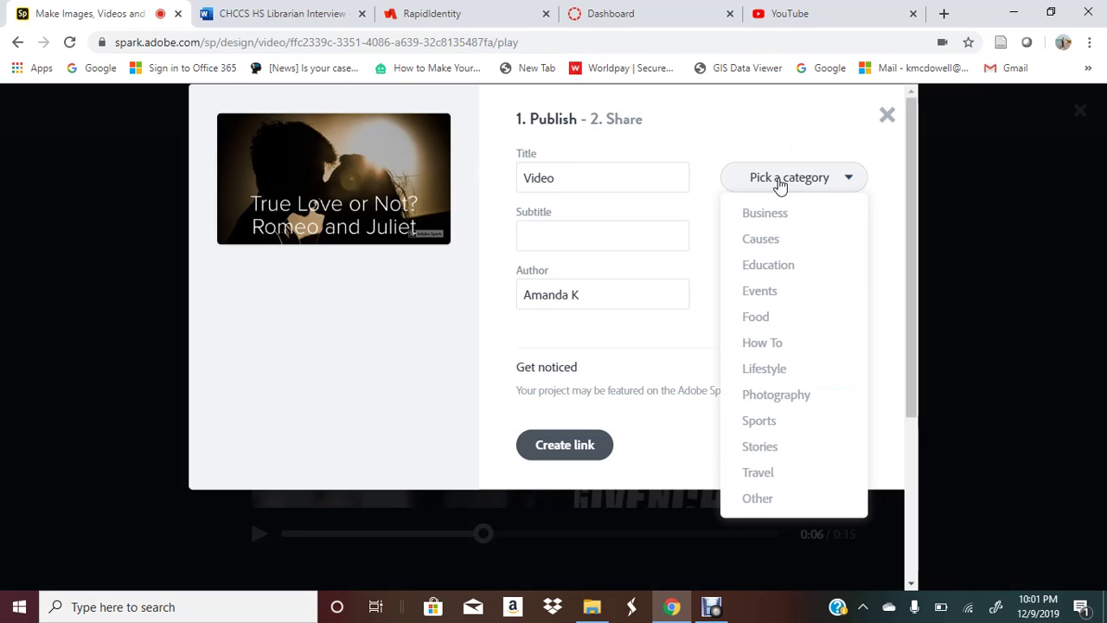
click(700, 223)
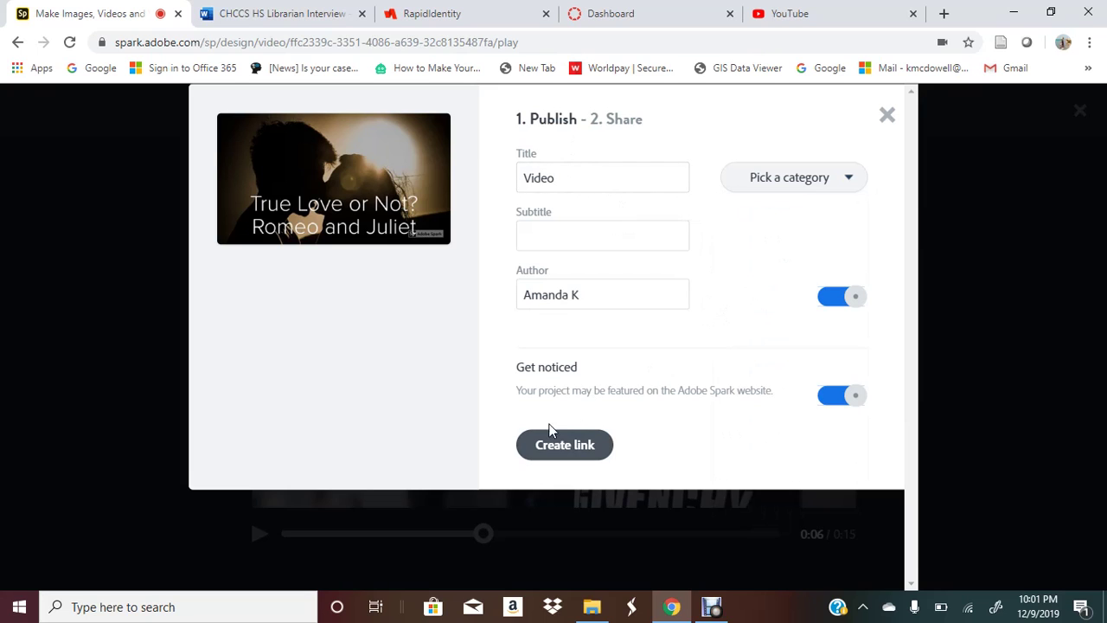
click(567, 447)
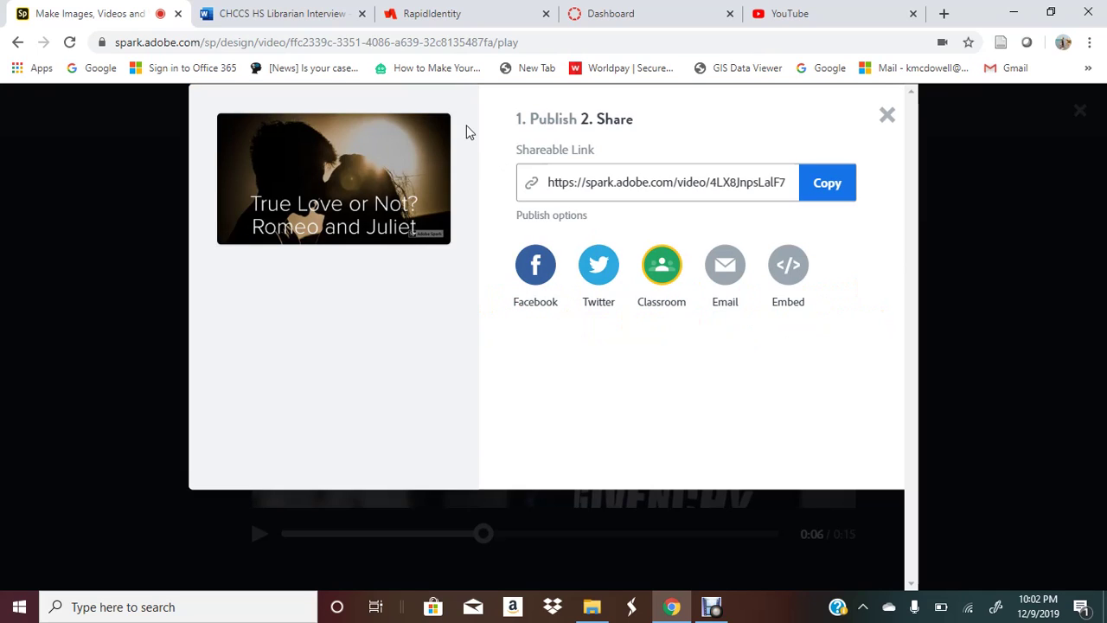
Step: Select the shareable link, then reveal and select the 960×540 iframe embed code
click(631, 184)
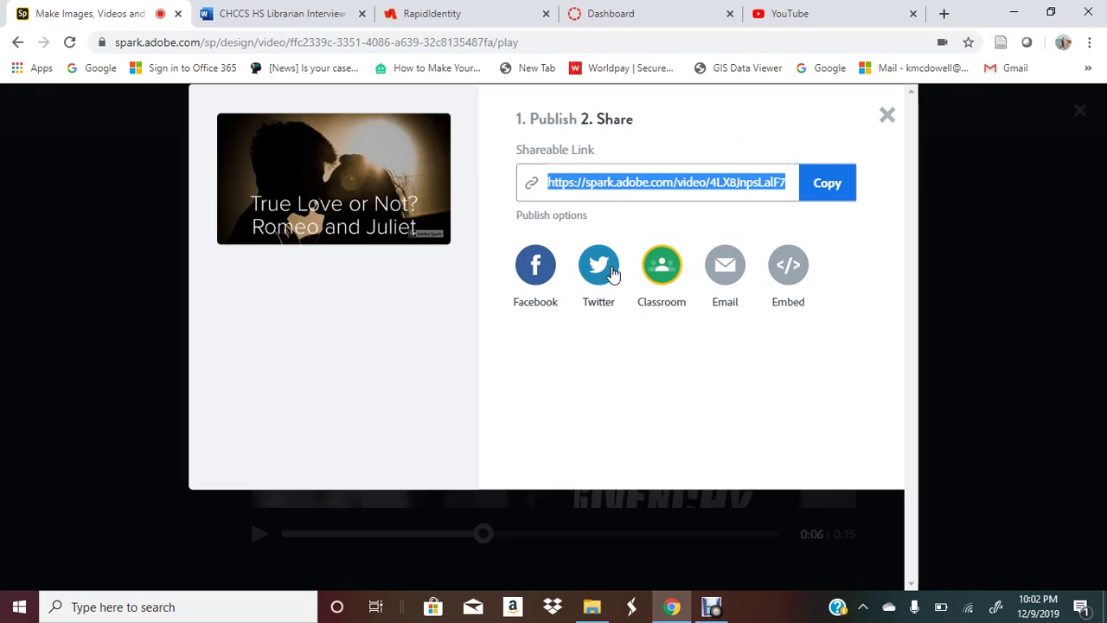
click(796, 277)
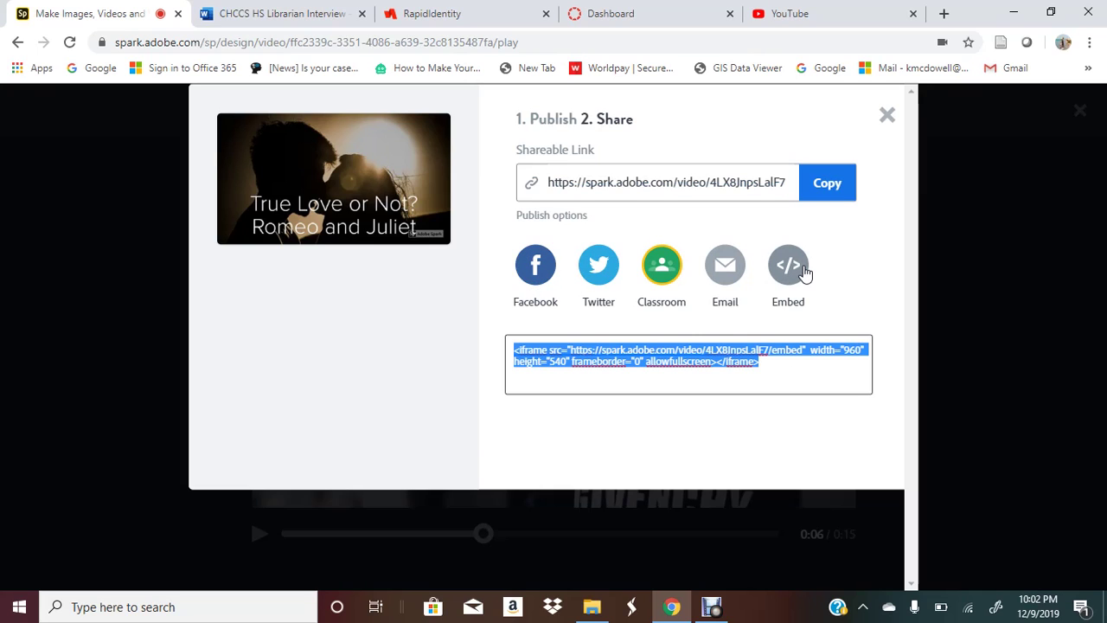
click(660, 362)
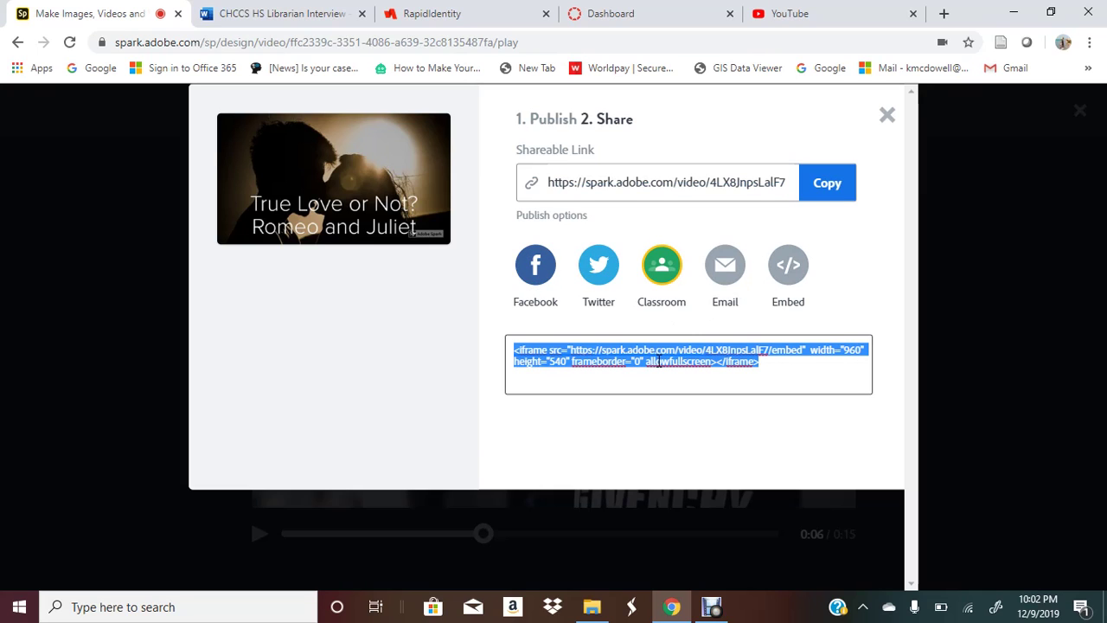